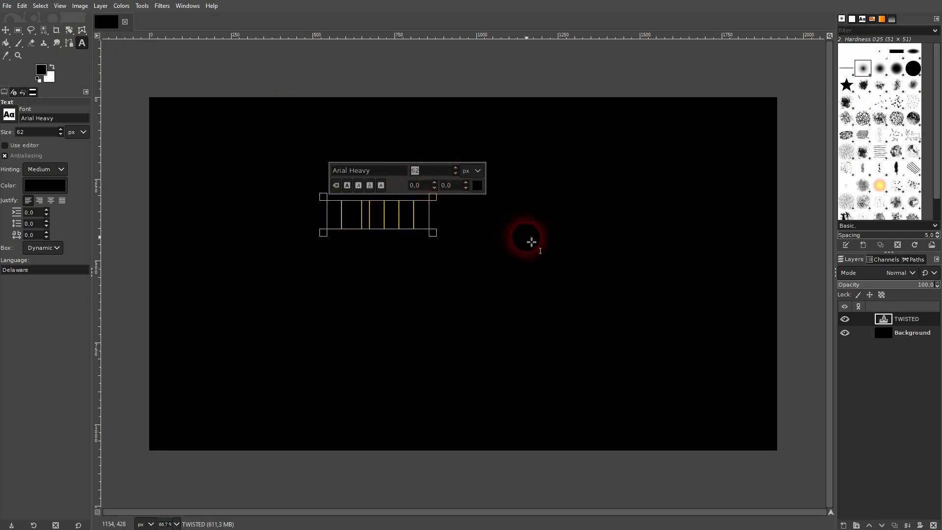
# Set the TWISTED text size to 300 px and change its color to yellow (dfe21d).
pyautogui.write('300')
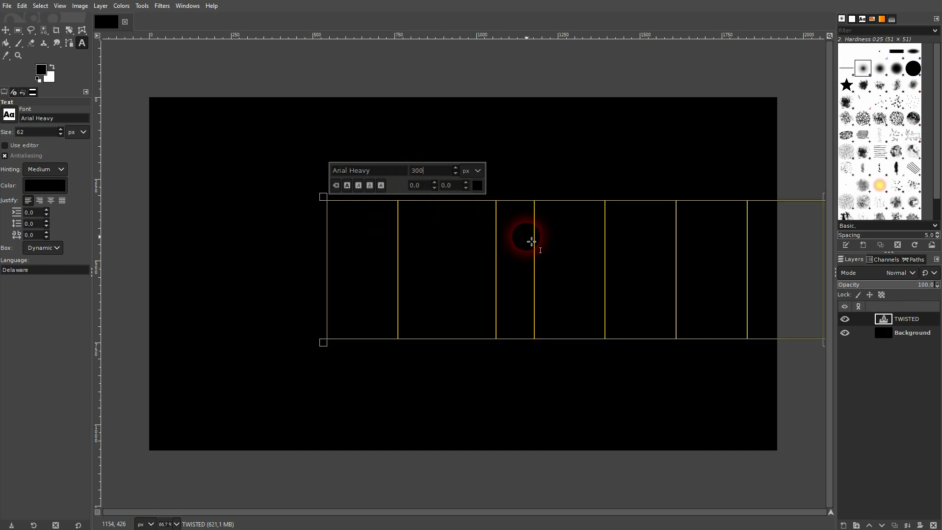
pyautogui.click(481, 186)
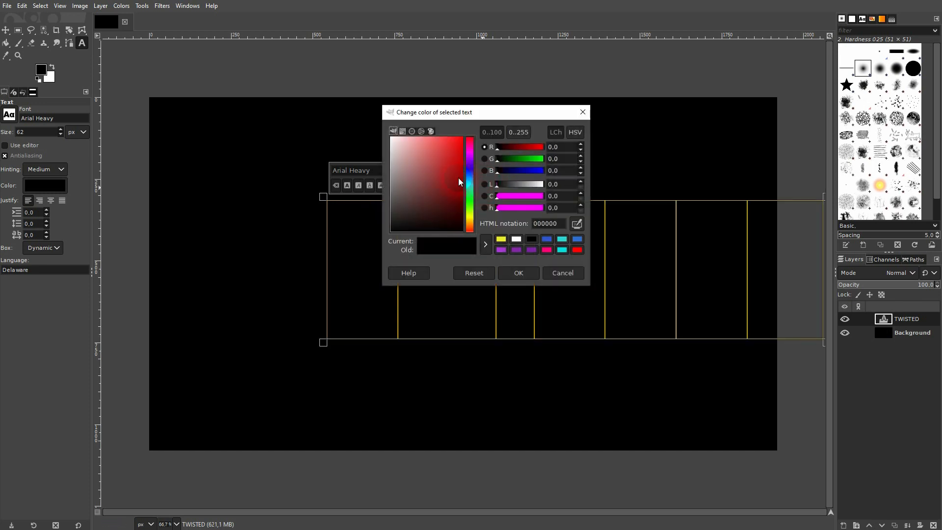
pyautogui.click(451, 149)
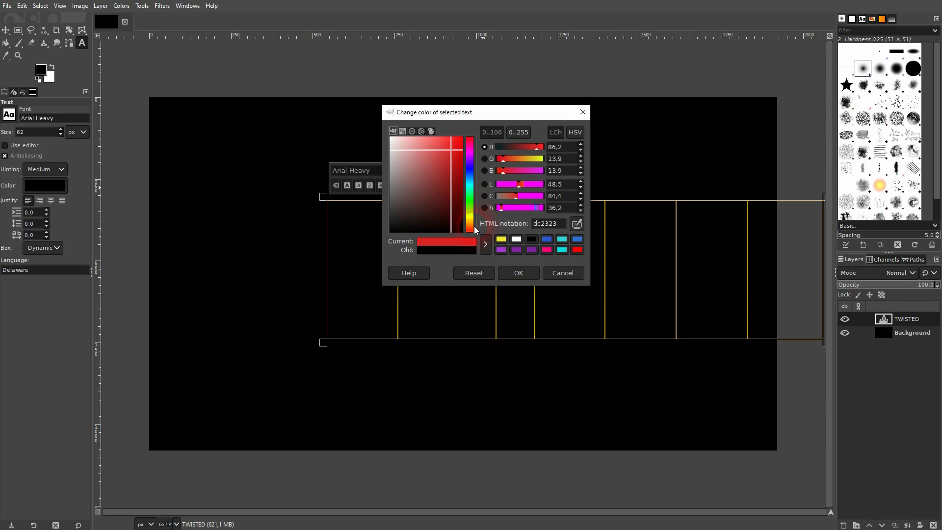
pyautogui.moveTo(475, 226); pyautogui.dragTo(470, 217)
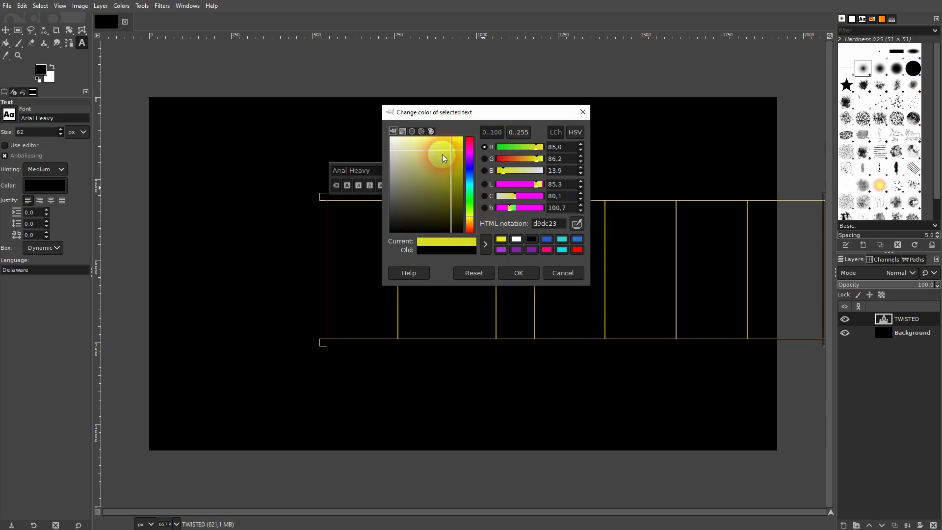
pyautogui.moveTo(455, 154); pyautogui.dragTo(454, 150)
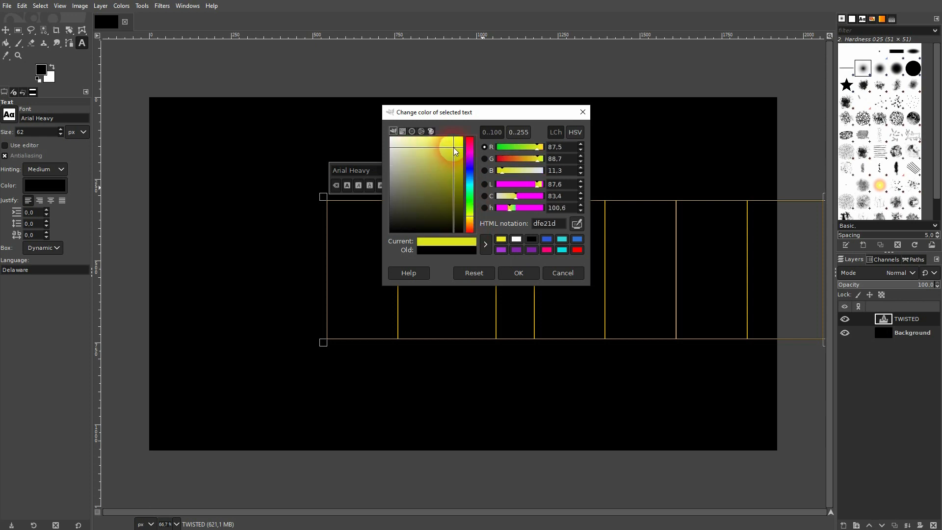
pyautogui.click(520, 272)
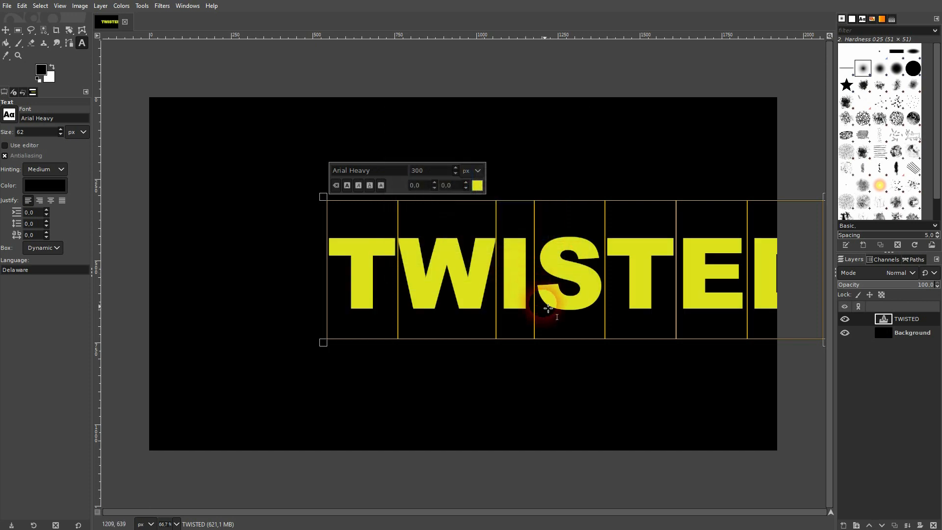
# Enlarge the TWISTED text to 400 px and center it horizontally relative to the image.
pyautogui.moveTo(435, 174); pyautogui.dragTo(409, 169)
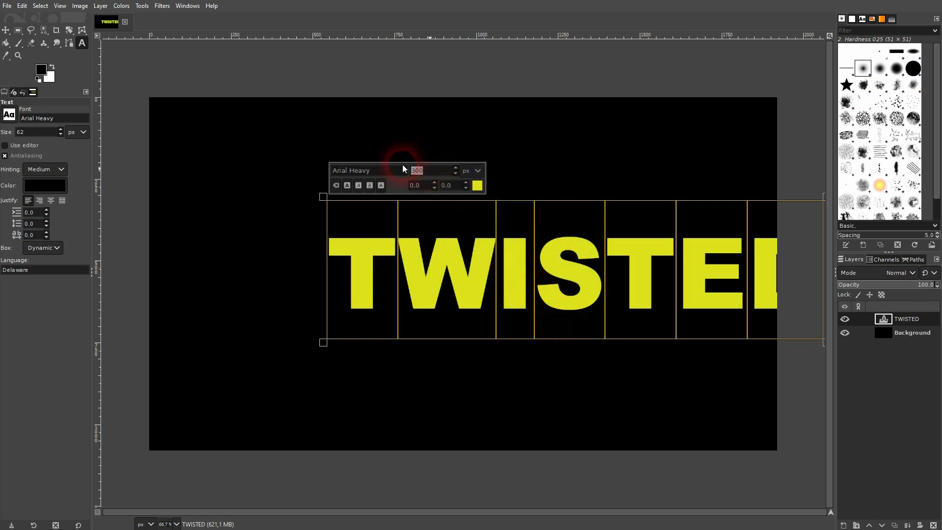
pyautogui.write('400')
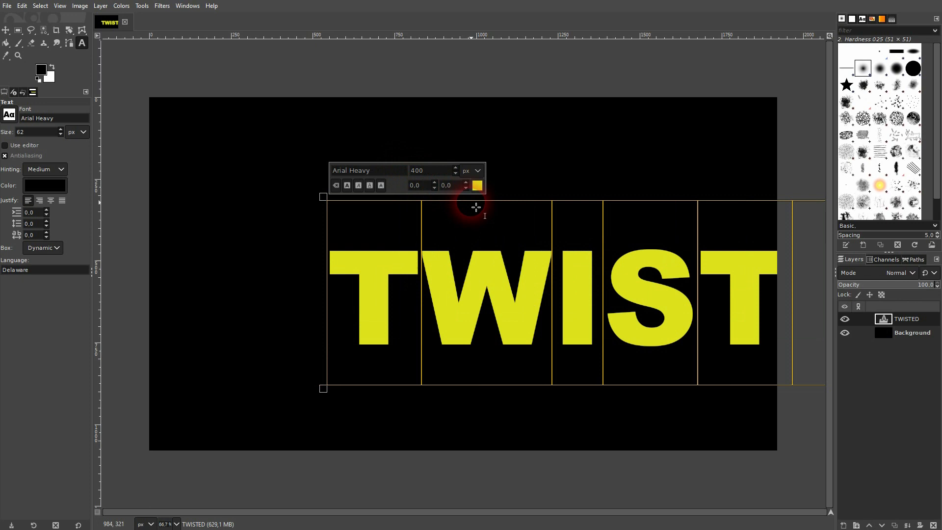
pyautogui.click(7, 31)
pyautogui.rightClick(4, 29)
pyautogui.click(47, 41)
pyautogui.click(378, 277)
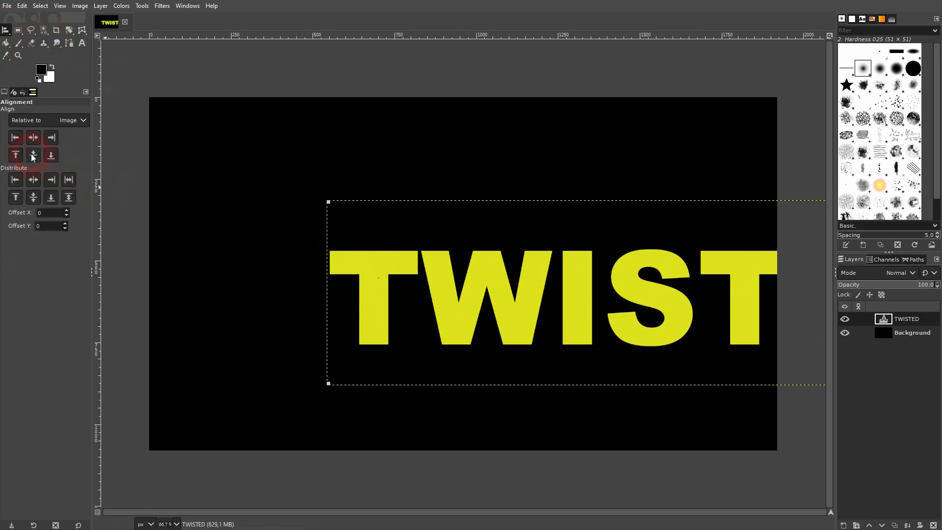
pyautogui.click(32, 138)
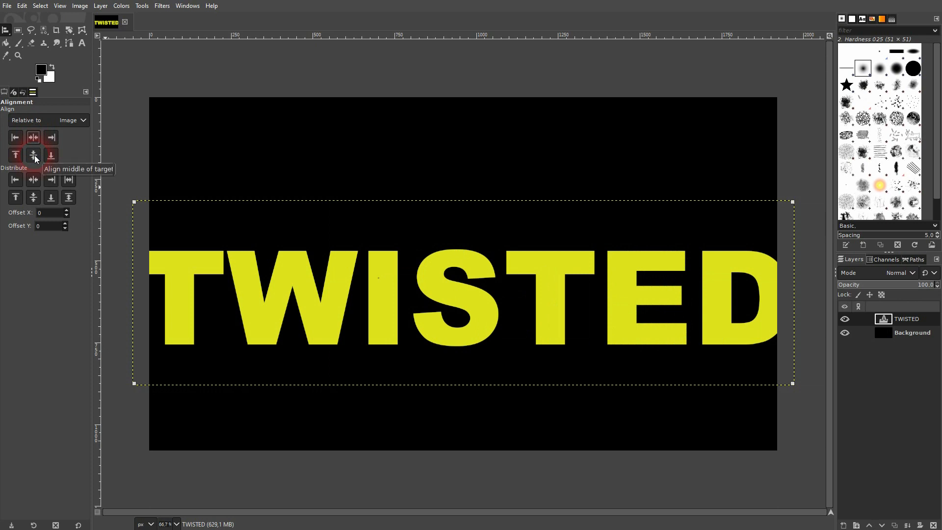
# Reduce the TWISTED text size, trying 380 px and settling on 360 px.
pyautogui.click(82, 43)
pyautogui.click(407, 304)
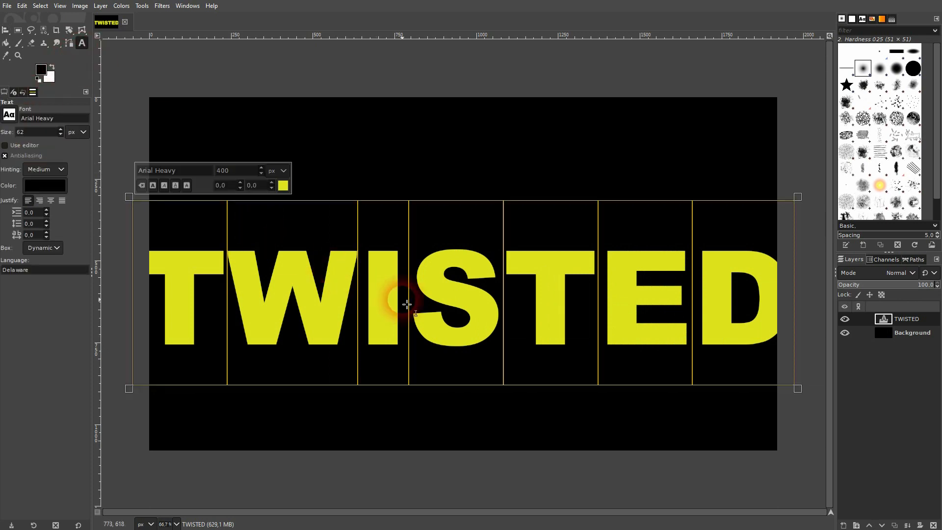
pyautogui.doubleClick(218, 171)
pyautogui.write('380')
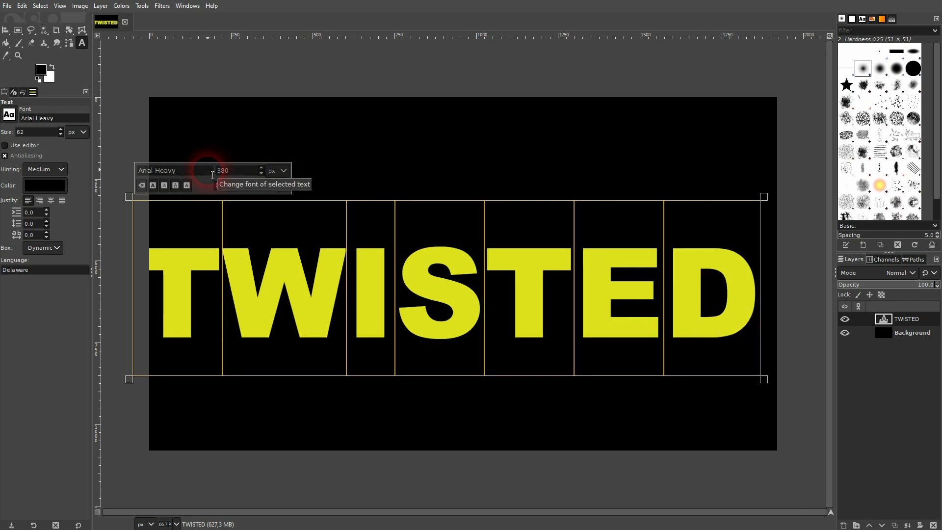
pyautogui.doubleClick(214, 171)
pyautogui.write('360')
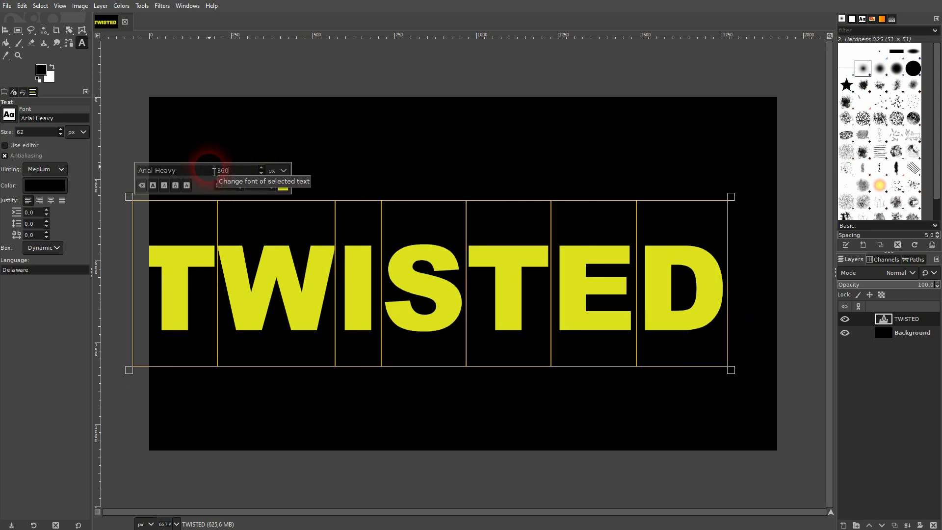
# Center the TWISTED text horizontally relative to the image and move it up near the canvas's upper edge.
pyautogui.click(5, 30)
pyautogui.click(265, 292)
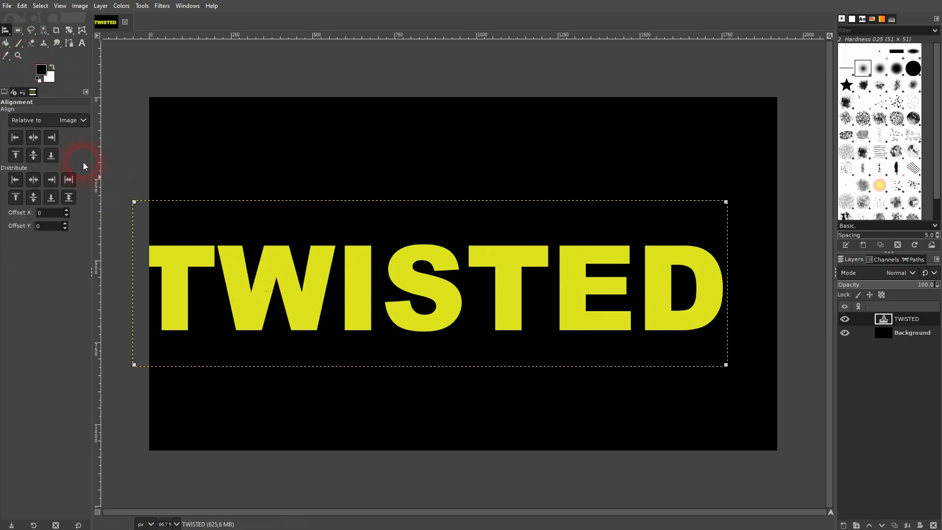
pyautogui.click(33, 137)
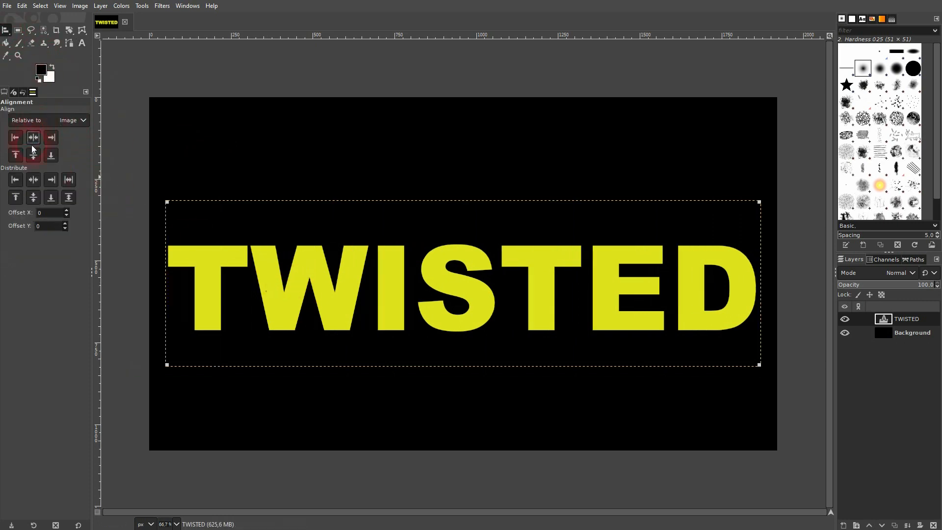
pyautogui.rightClick(7, 32)
pyautogui.click(66, 33)
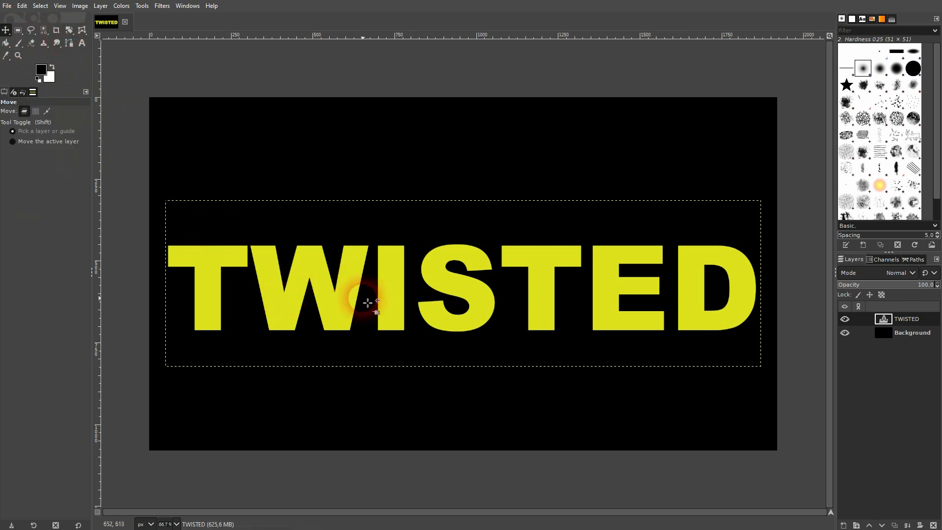
pyautogui.moveTo(354, 299); pyautogui.dragTo(333, 162)
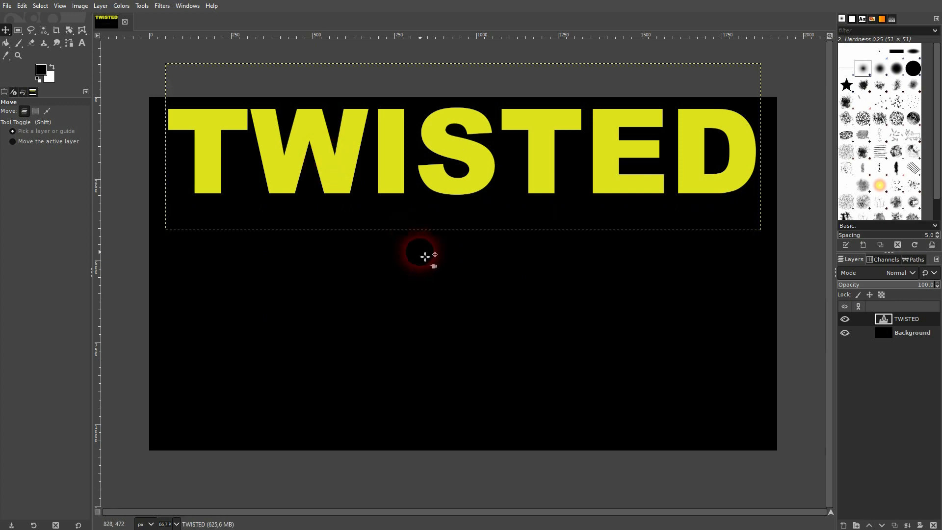
# Create a selection from the TWISTED layer's alpha and hide that layer.
pyautogui.rightClick(901, 320)
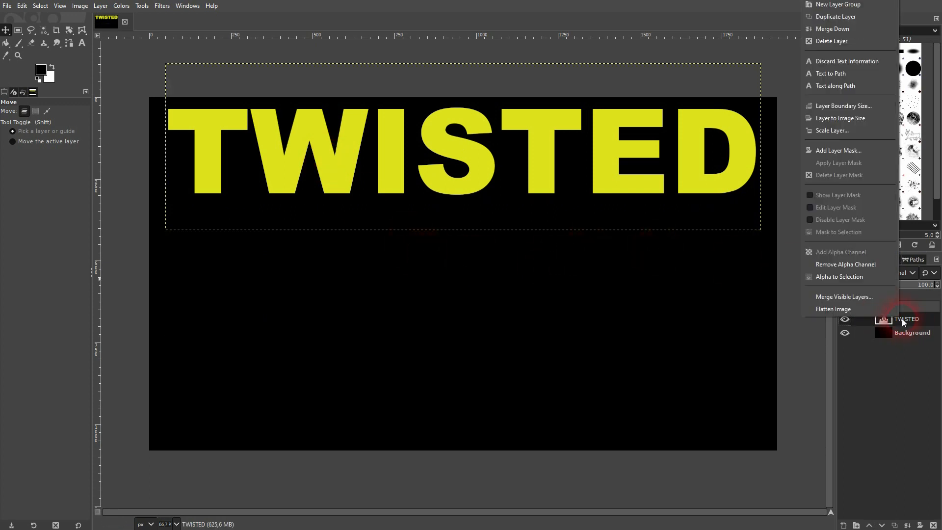
pyautogui.click(843, 278)
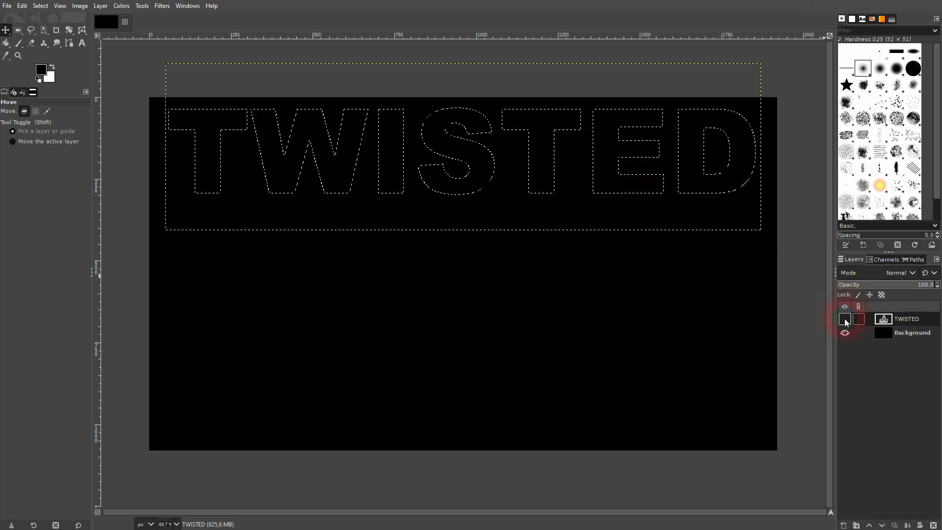
# Create a new layer named outline filled with transparency, and set the foreground color to yellow.
pyautogui.click(842, 525)
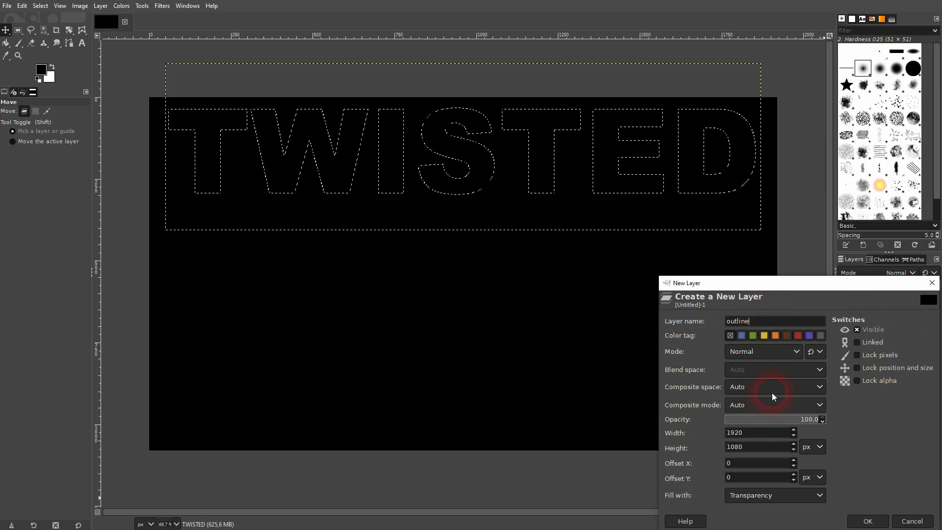
pyautogui.click(777, 495)
pyautogui.click(763, 474)
pyautogui.click(869, 522)
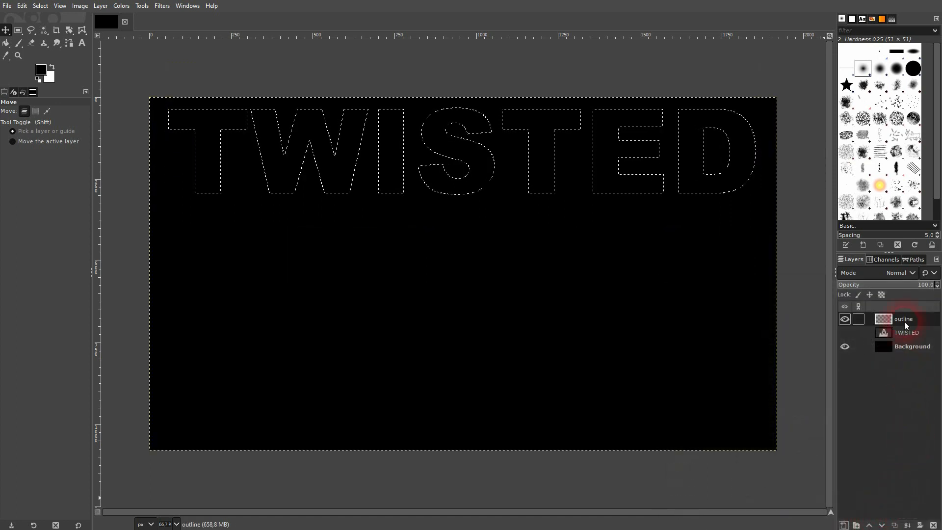
pyautogui.click(41, 71)
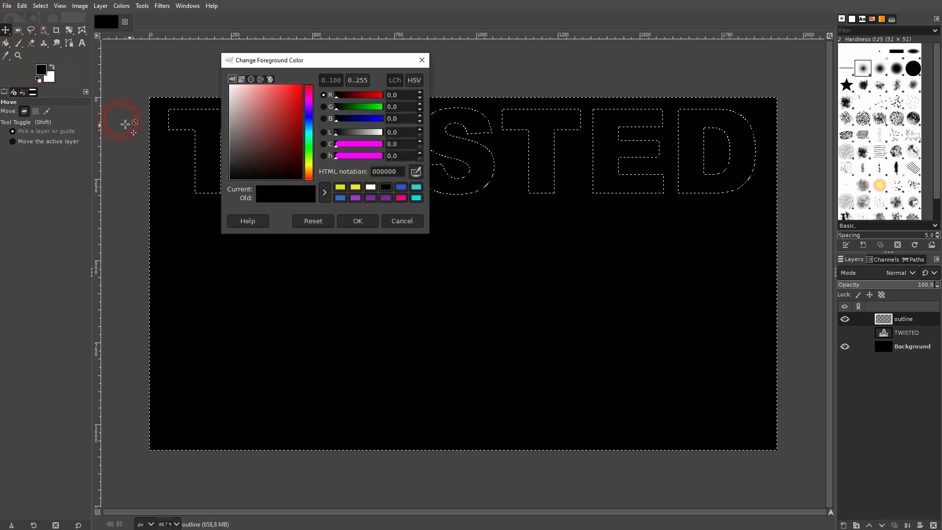
pyautogui.click(357, 222)
# Try stroking the letter selection with a 5 px solid line on the outline layer, and undo the stroke.
pyautogui.click(23, 5)
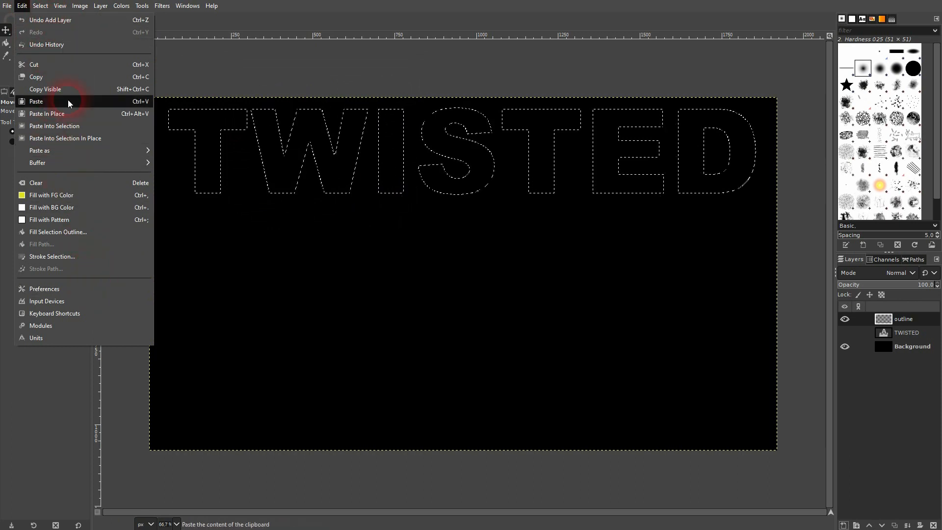
pyautogui.click(75, 257)
pyautogui.moveTo(484, 186); pyautogui.dragTo(482, 224)
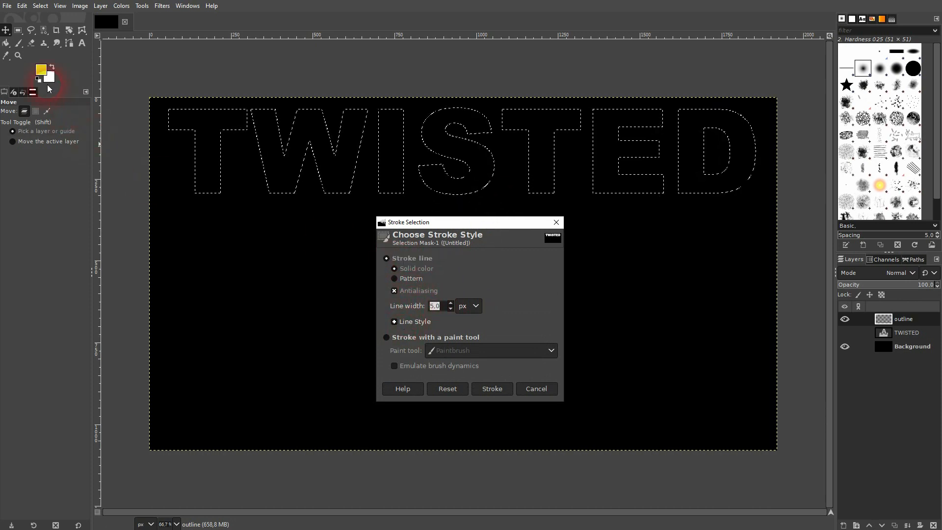
pyautogui.click(494, 389)
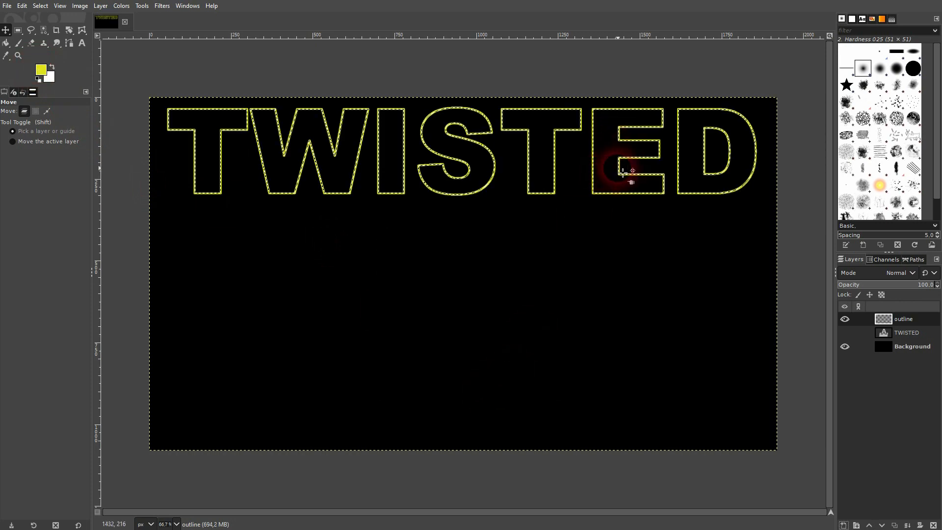
pyautogui.hotkey('ctrl', 'z')
# Stroke the letter selection with a thicker solid yellow line on the outline layer and clear the selection.
pyautogui.click(22, 6)
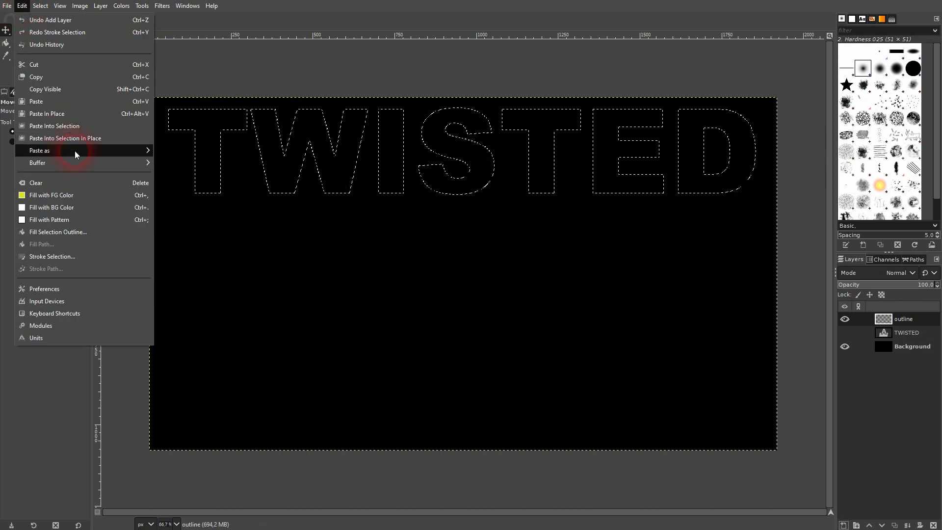
pyautogui.click(105, 257)
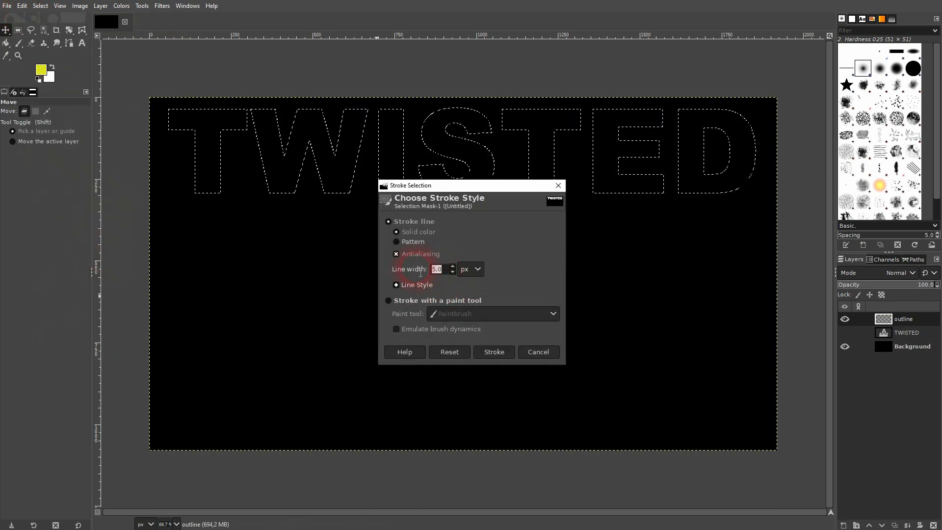
pyautogui.click(507, 352)
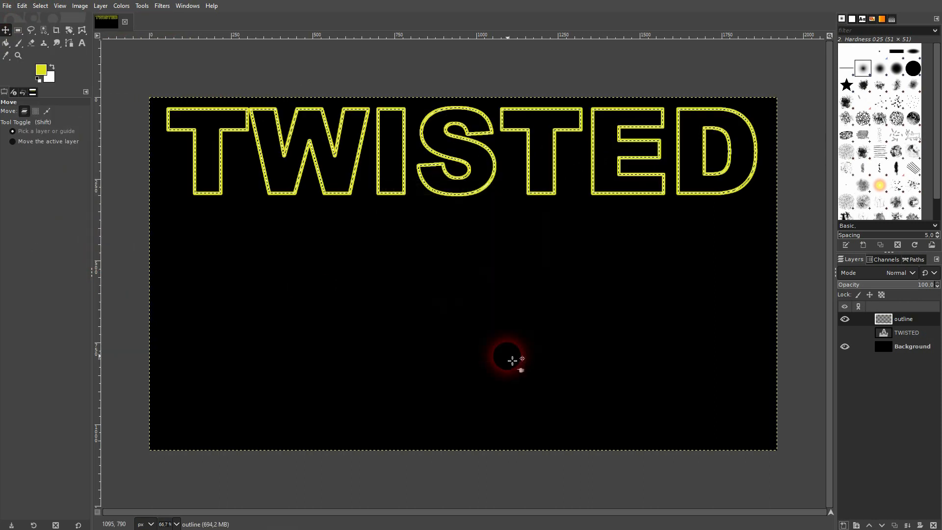
pyautogui.click(22, 7)
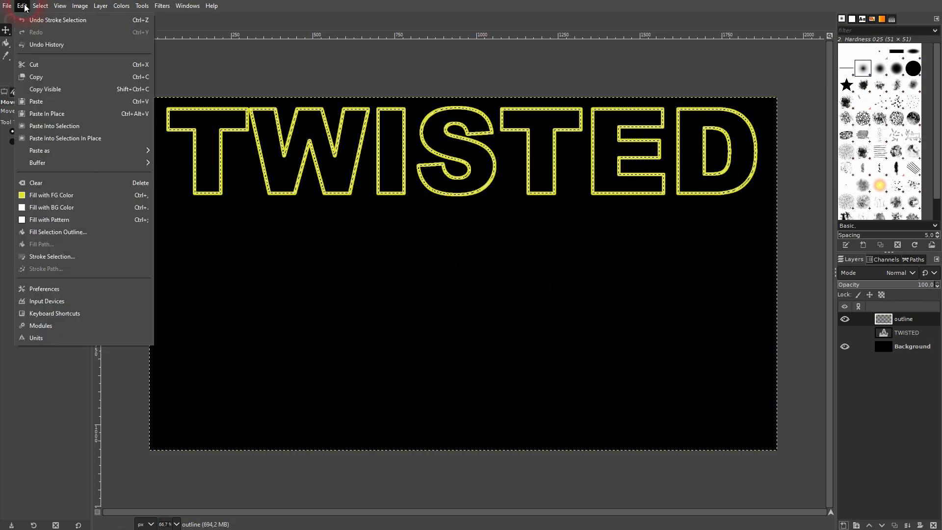
pyautogui.click(40, 18)
pyautogui.click(40, 6)
pyautogui.click(47, 28)
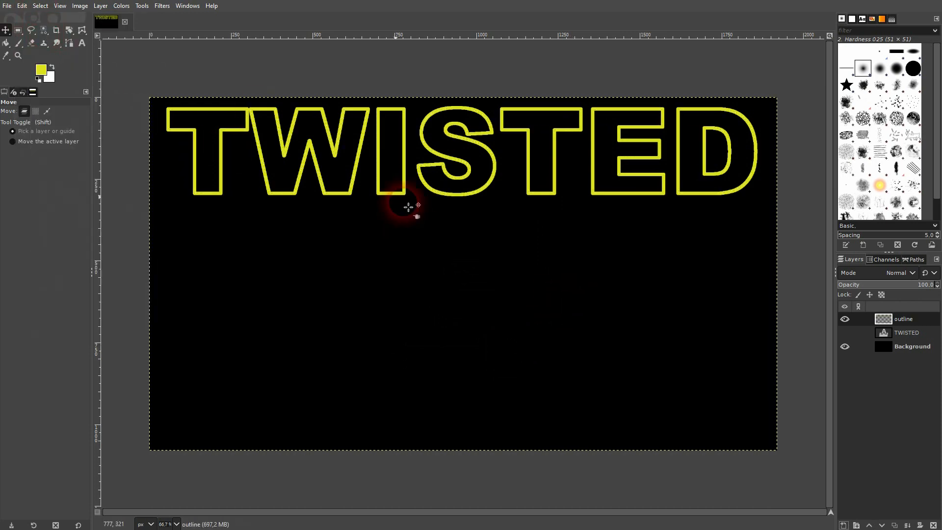
# Show the TWISTED text layer again and move the solid text directly below the outlined text.
pyautogui.click(842, 334)
pyautogui.click(843, 334)
pyautogui.click(843, 334)
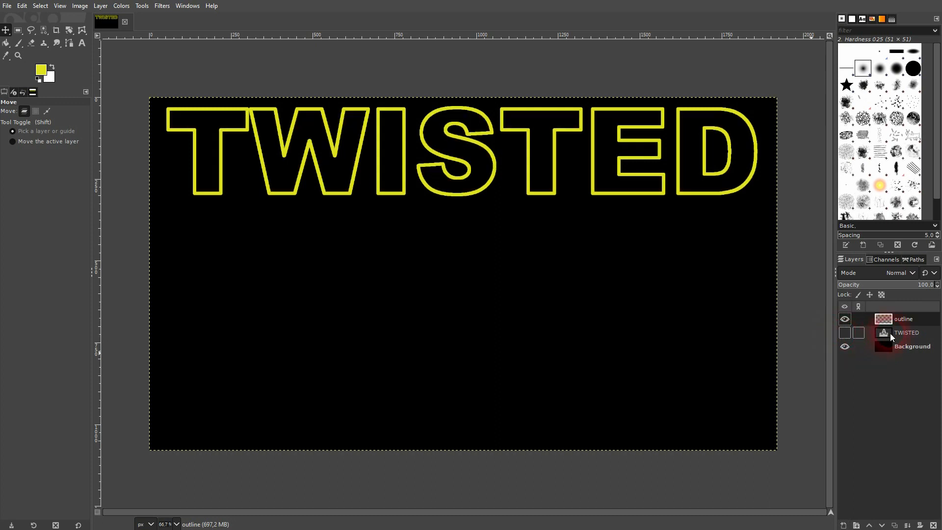
pyautogui.click(863, 335)
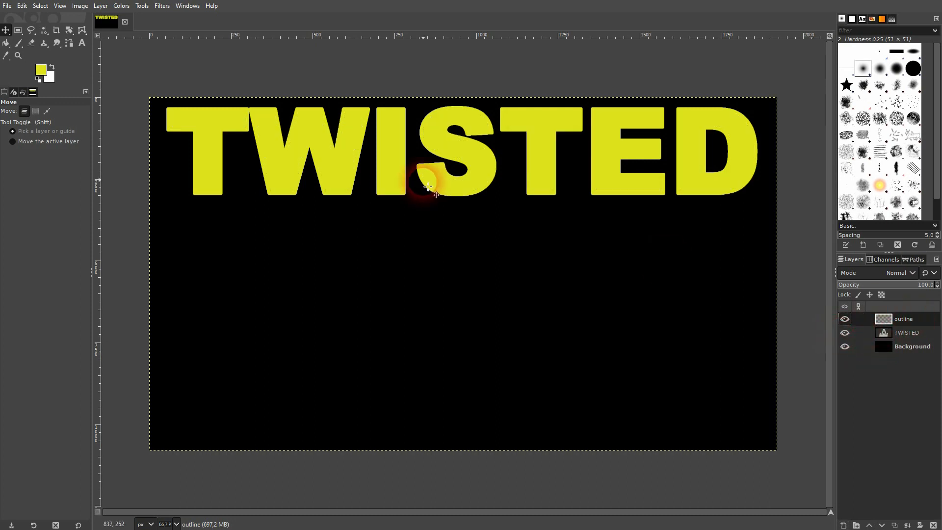
pyautogui.moveTo(393, 145); pyautogui.dragTo(343, 252)
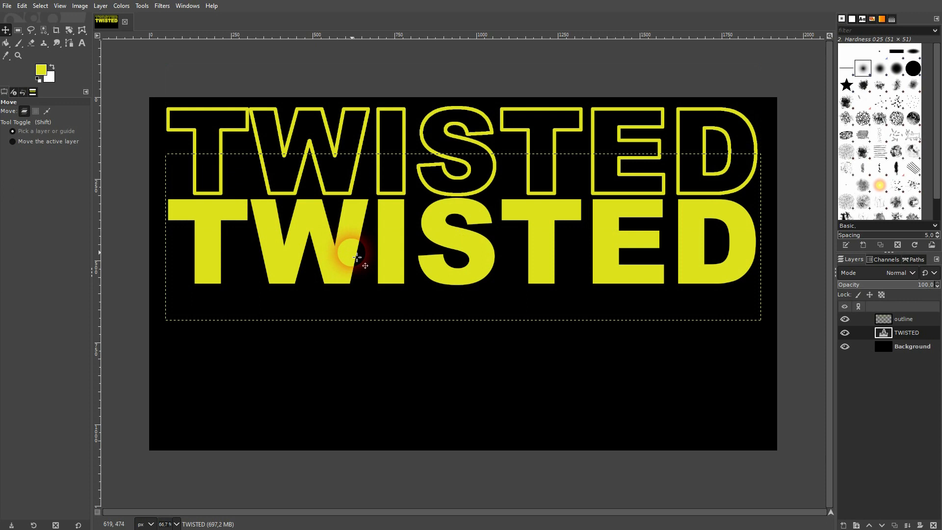
# Duplicate the outline layer.
pyautogui.click(903, 319)
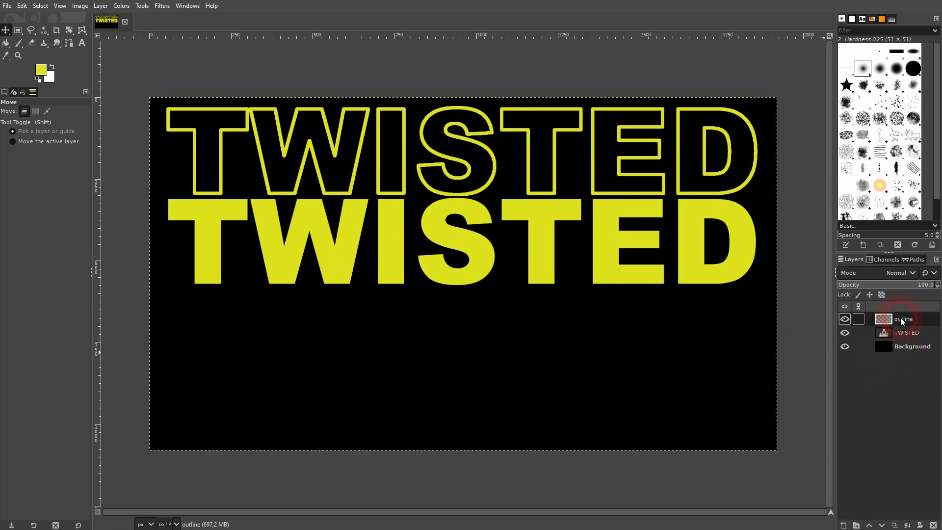
pyautogui.click(895, 525)
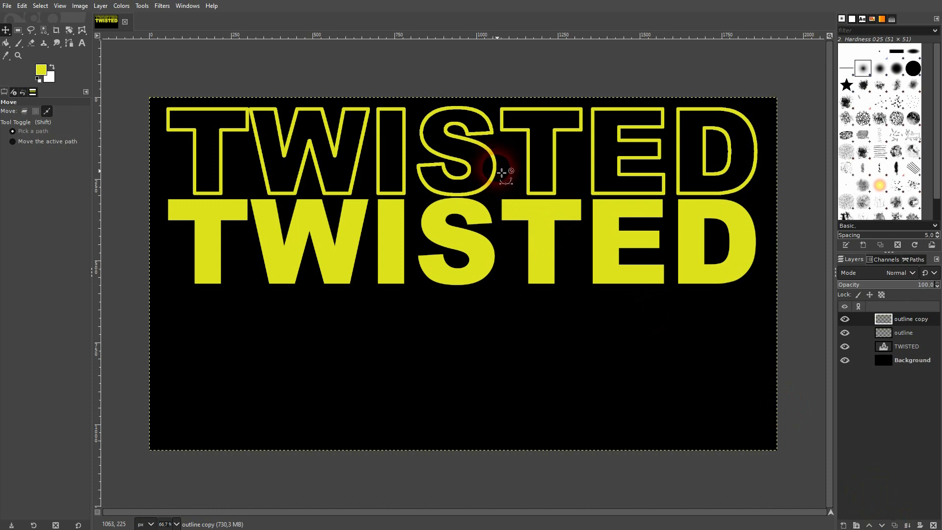
# Move the outline copy directly below the solid text, and place a duplicate of the solid TWISTED text as the fourth row.
pyautogui.moveTo(506, 177); pyautogui.dragTo(526, 342)
pyautogui.click(907, 334)
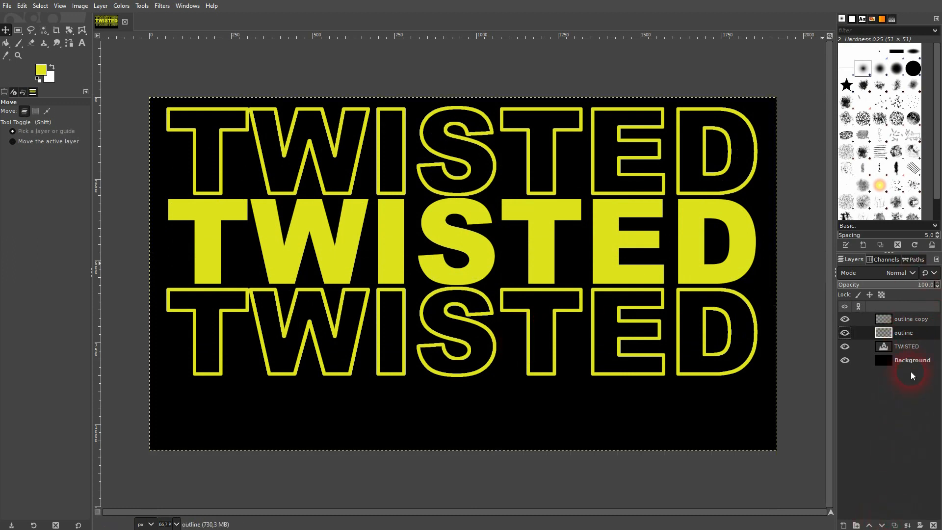
pyautogui.click(905, 349)
pyautogui.click(895, 525)
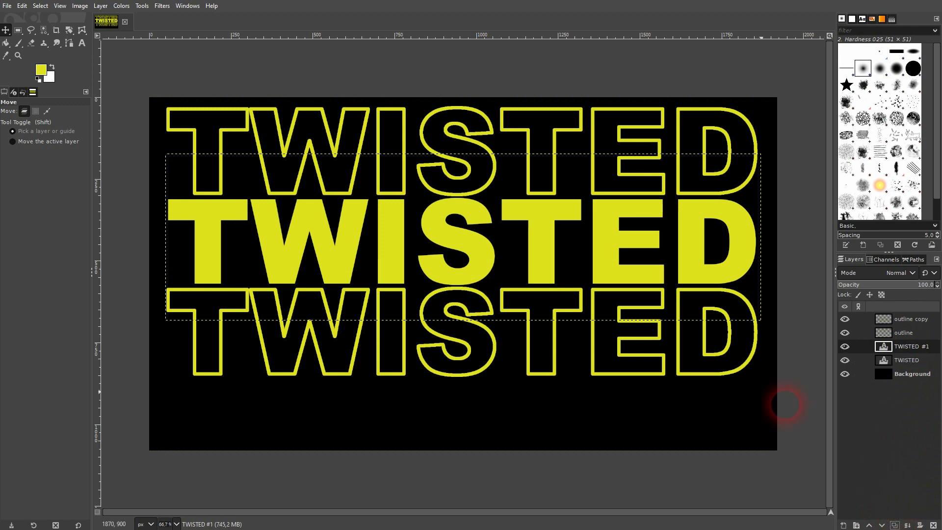
pyautogui.moveTo(439, 241); pyautogui.dragTo(461, 410)
# Merge the two outline layers and both solid TWISTED text layers into a single layer above the Background.
pyautogui.click(911, 319)
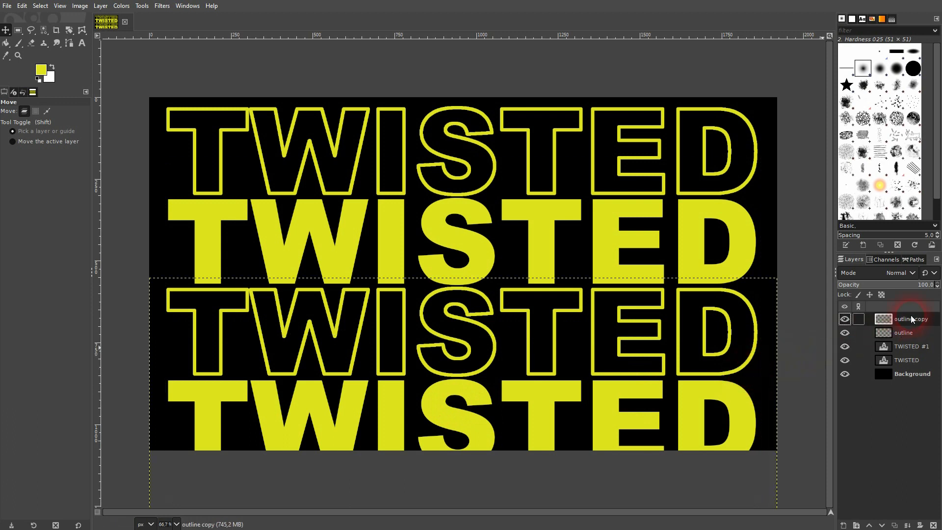
pyautogui.click(907, 525)
pyautogui.click(907, 525)
pyautogui.click(907, 525)
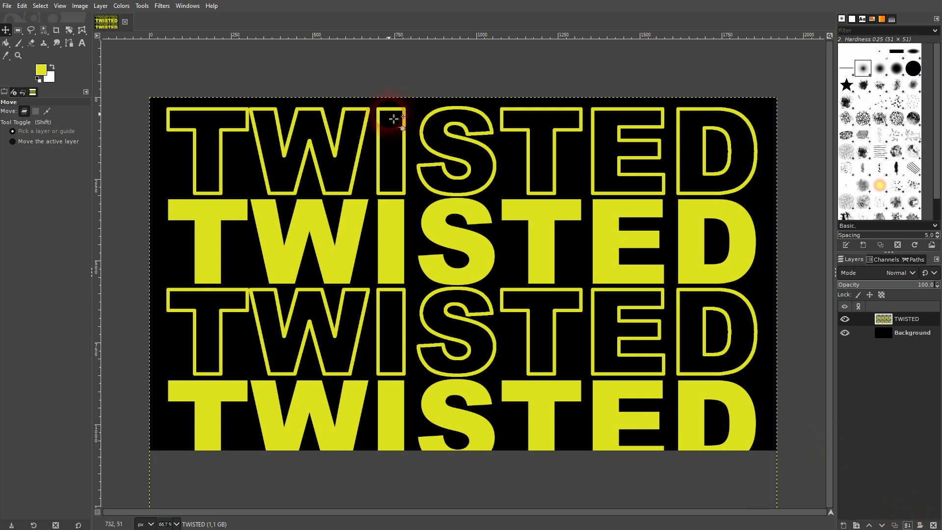
# Scale the merged TWISTED layer to 1808 × 1537 px, keeping its aspect ratio, so all four rows fit the canvas.
pyautogui.click(69, 30)
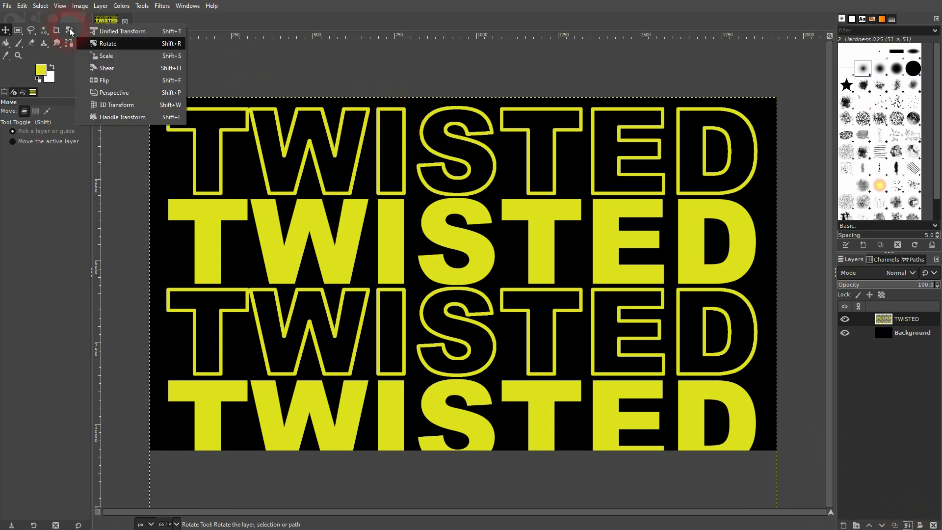
pyautogui.click(129, 56)
pyautogui.click(399, 230)
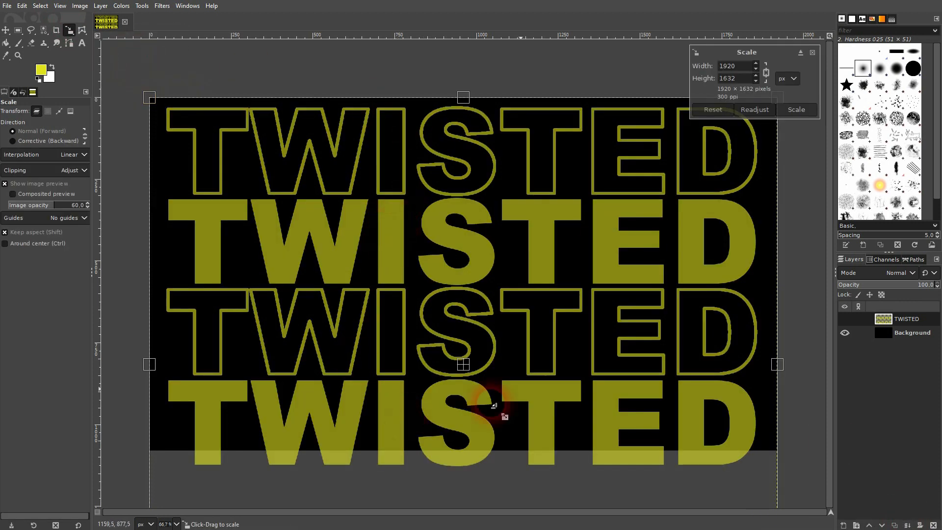
pyautogui.keyDown('ctrl'); pyautogui.scroll(-1, 772, 335); pyautogui.keyUp('ctrl')
pyautogui.keyDown('ctrl'); pyautogui.scroll(-1, 772, 335); pyautogui.keyUp('ctrl')
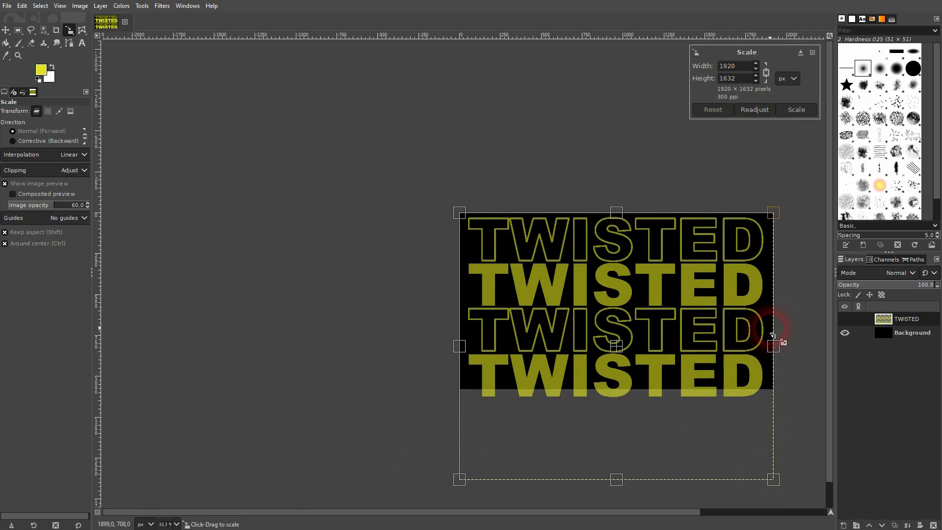
pyautogui.moveTo(617, 481); pyautogui.dragTo(617, 466)
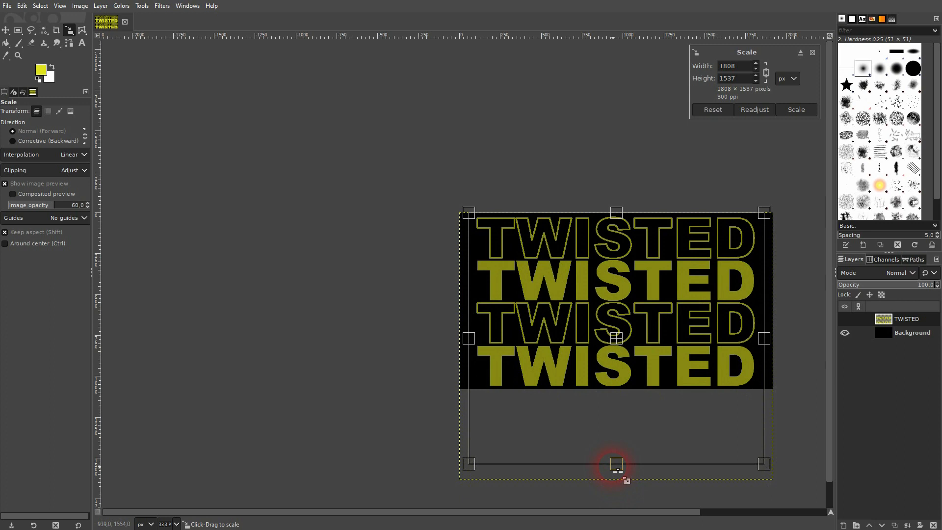
pyautogui.click(802, 108)
pyautogui.keyDown('ctrl'); pyautogui.scroll(2, 777, 443); pyautogui.keyUp('ctrl')
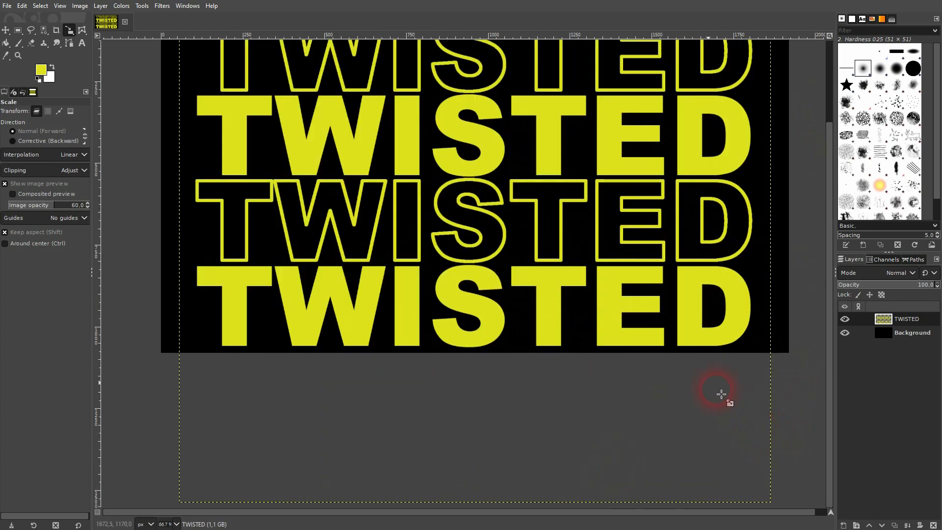
pyautogui.scroll(4, 775, 265)
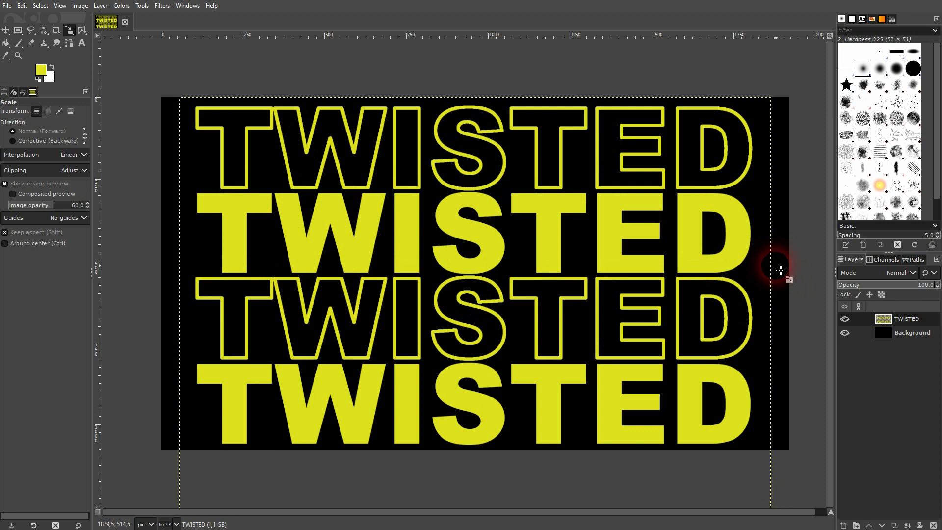
# Crop the TWISTED layer to its content.
pyautogui.click(918, 336)
pyautogui.click(911, 320)
pyautogui.keyDown('ctrl'); pyautogui.scroll(-4, 785, 414); pyautogui.keyUp('ctrl')
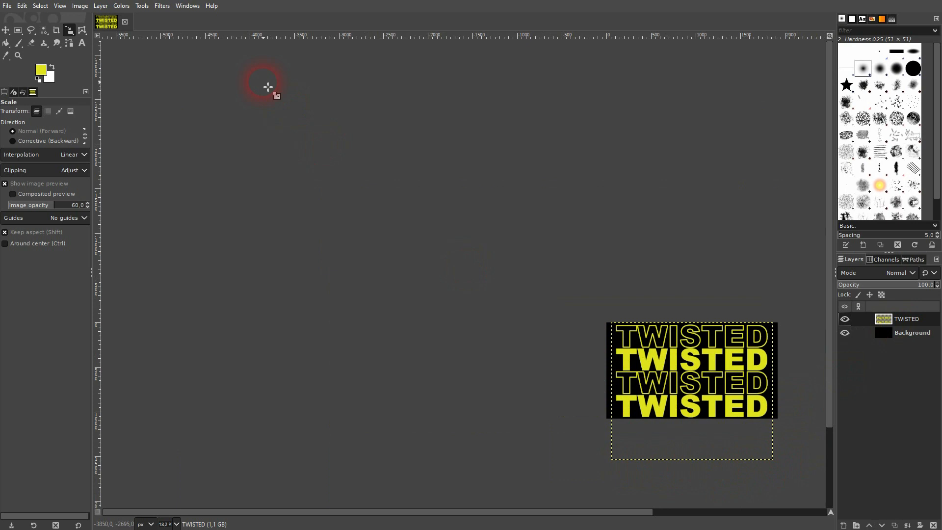
pyautogui.click(102, 6)
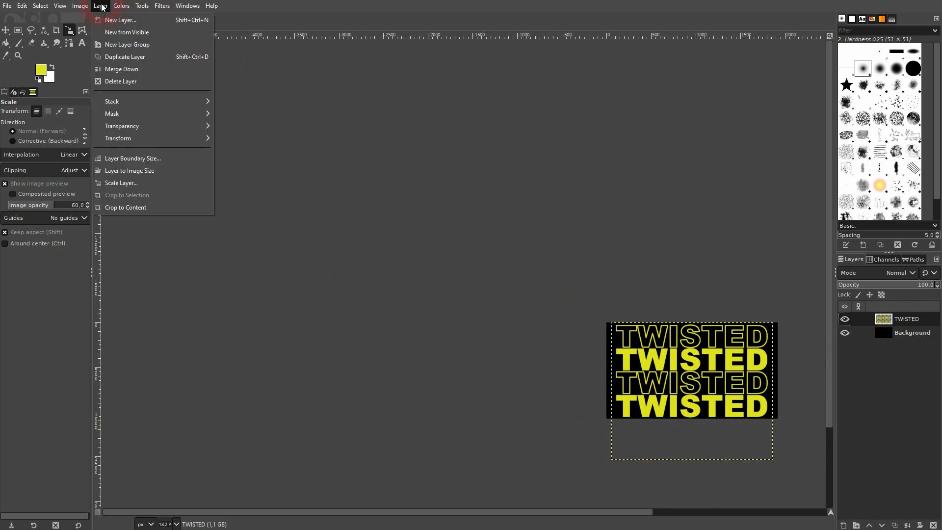
pyautogui.click(142, 208)
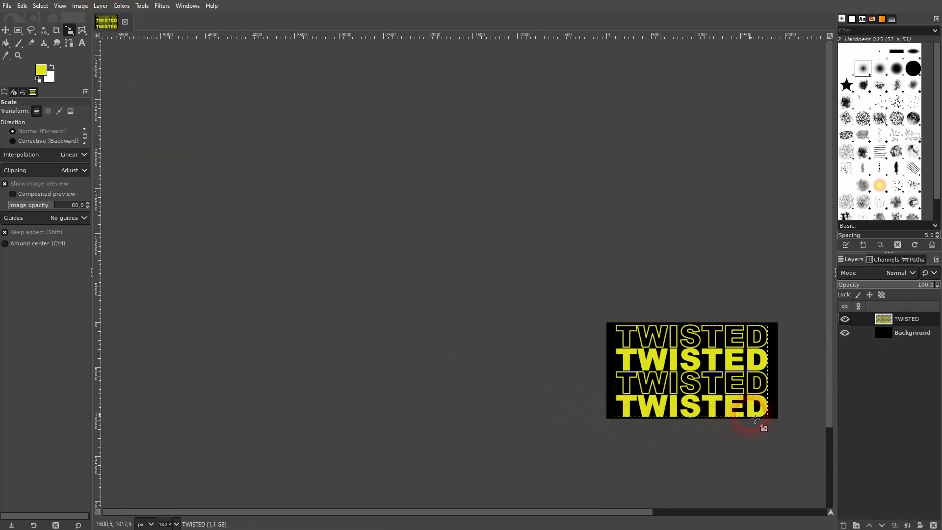
pyautogui.keyDown('ctrl'); pyautogui.scroll(4, 755, 419); pyautogui.keyUp('ctrl')
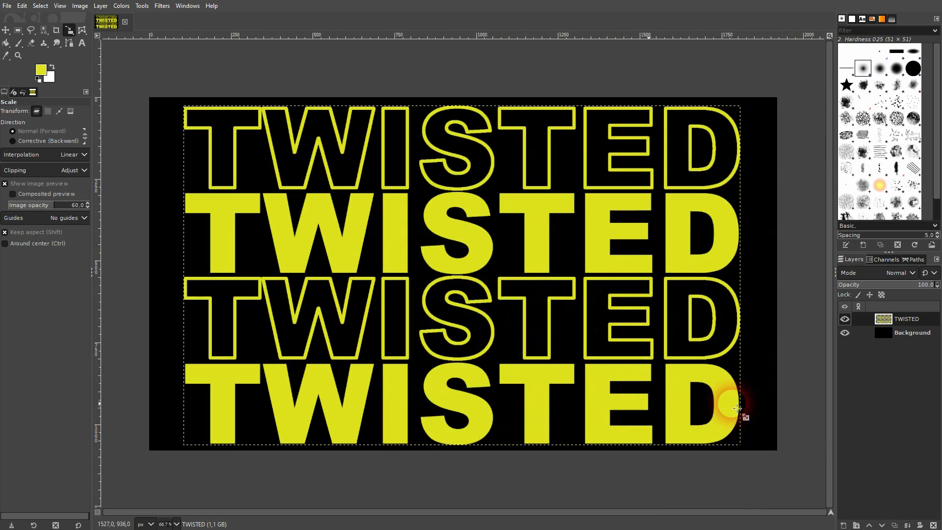
# Preview the Whirl and Pinch filter with a whirl of 90 on the cropped TWISTED layer, and cancel it.
pyautogui.click(913, 329)
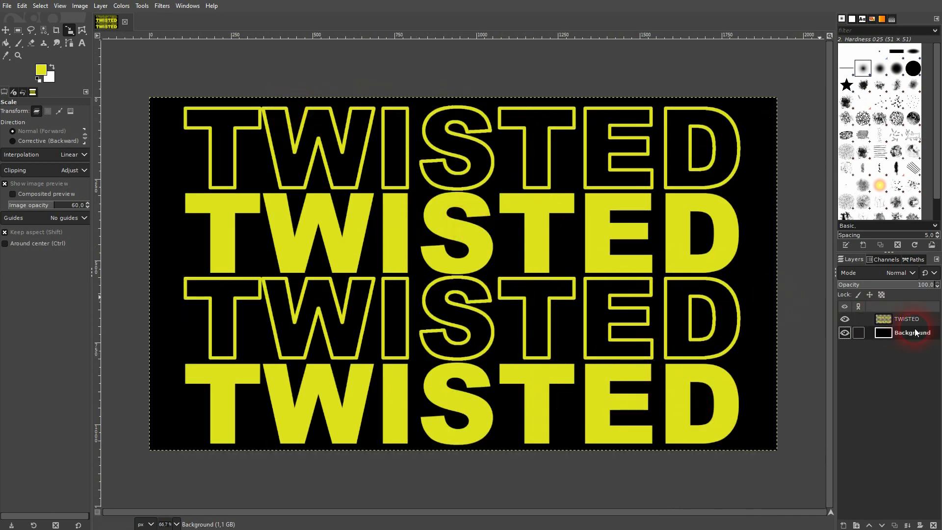
pyautogui.click(904, 320)
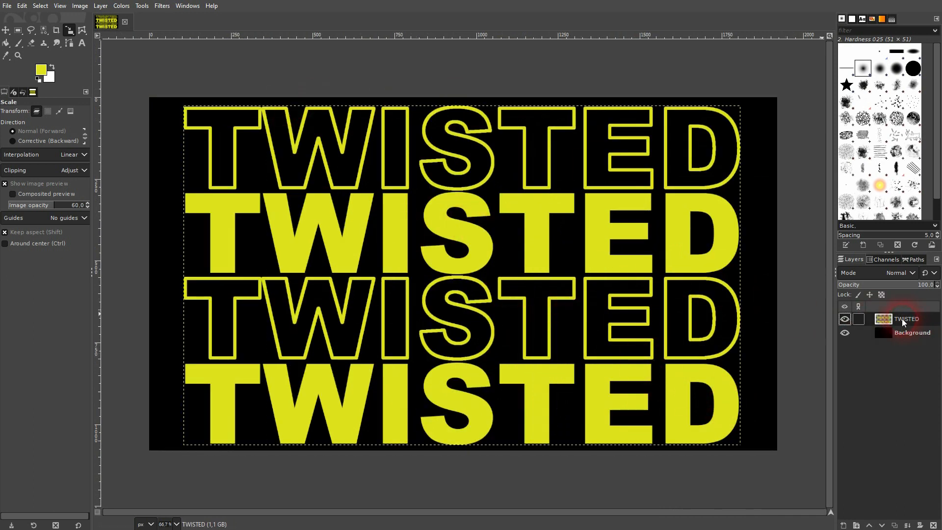
pyautogui.click(163, 6)
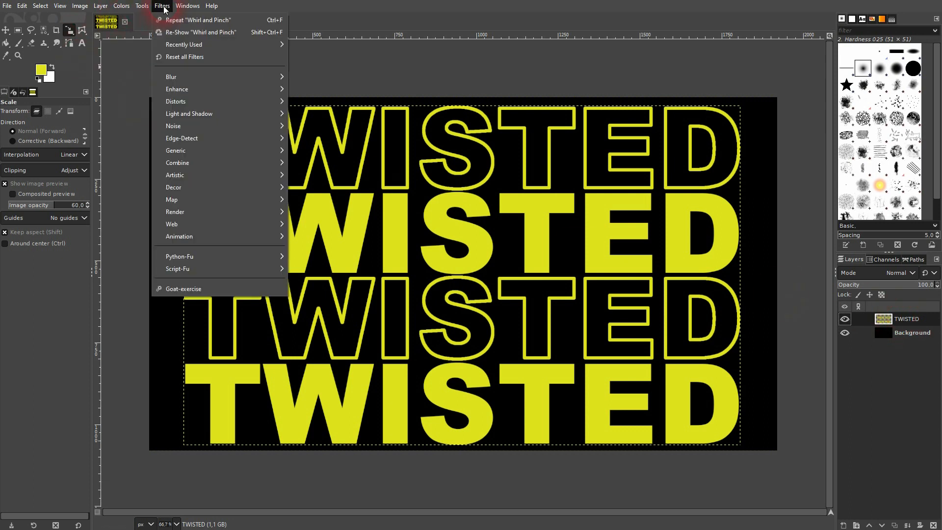
pyautogui.moveTo(230, 101)
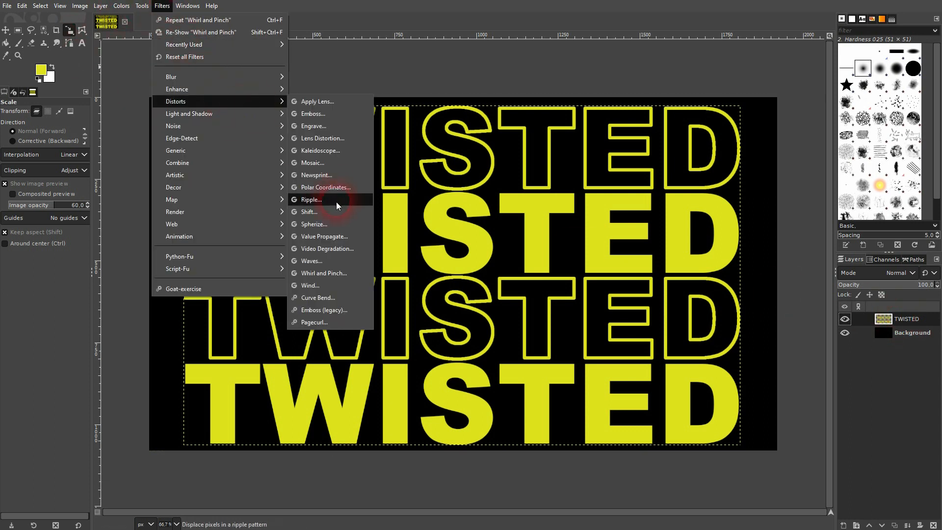
pyautogui.click(329, 273)
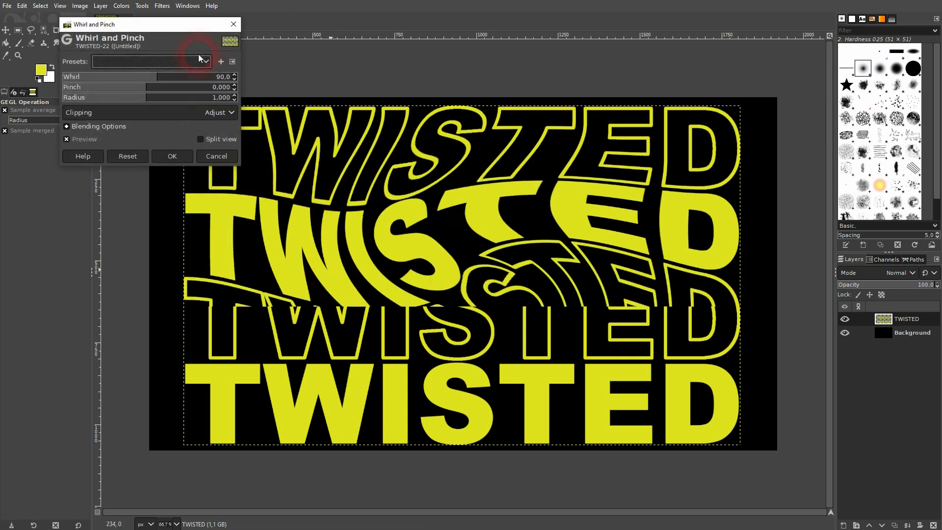
pyautogui.moveTo(178, 32); pyautogui.dragTo(114, 58)
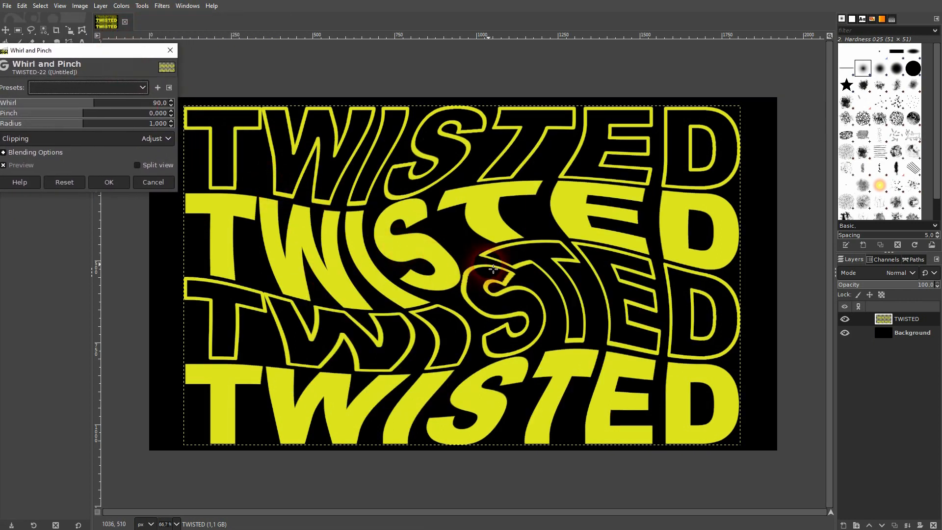
pyautogui.click(153, 184)
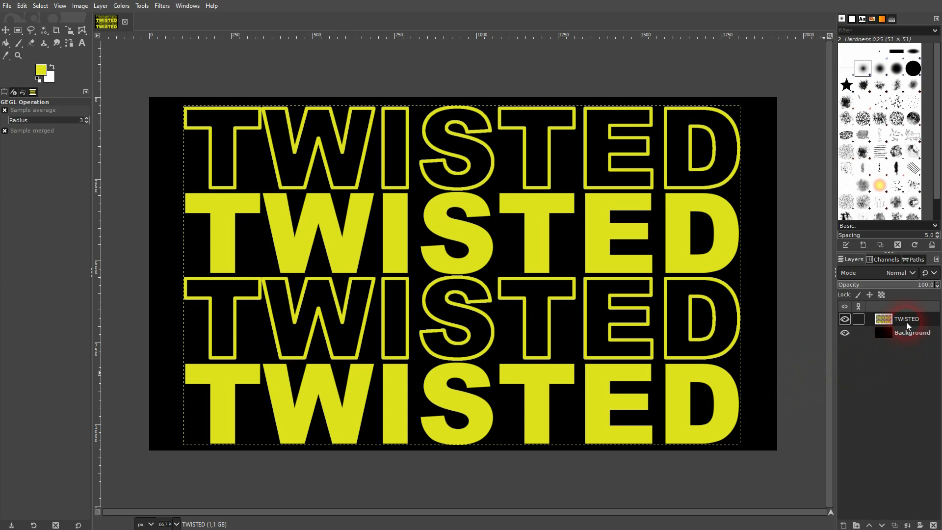
# Undo the layer crop, preview Whirl and Pinch with a whirl of 90 on the uncropped layer, and cancel the filter.
pyautogui.scroll(-1, 629, 412)
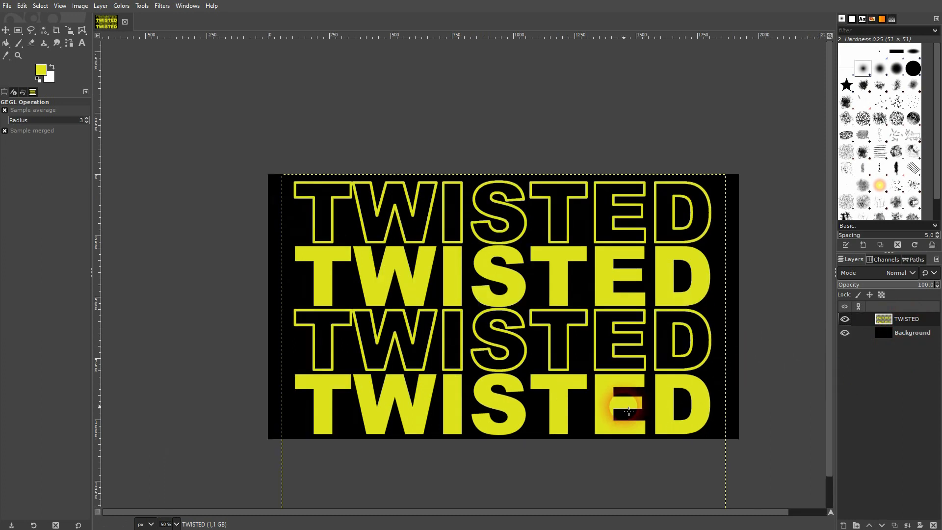
pyautogui.scroll(-1, 726, 456)
pyautogui.scroll(-2, 765, 473)
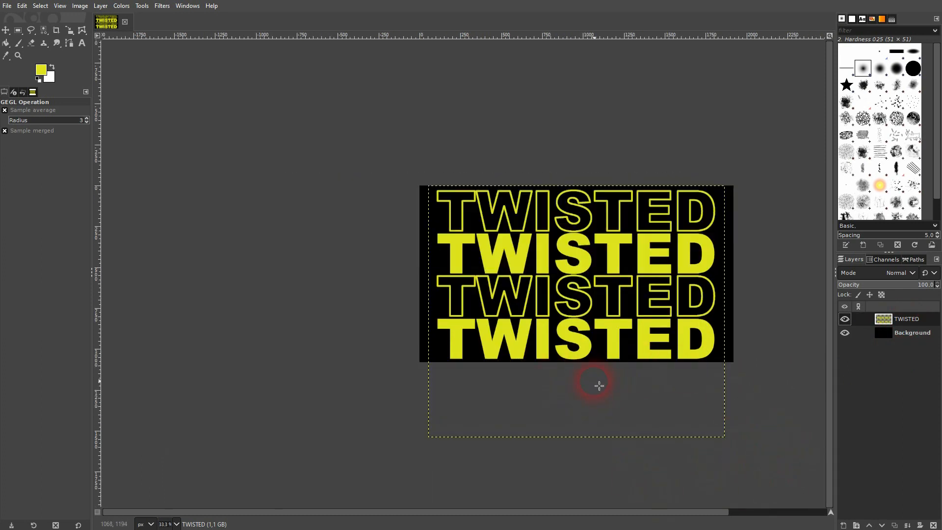
pyautogui.click(163, 7)
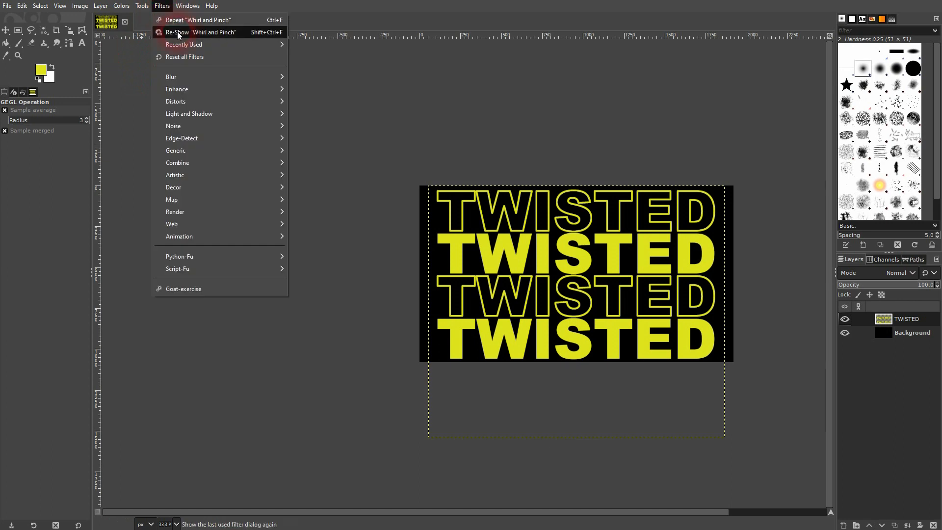
pyautogui.click(177, 31)
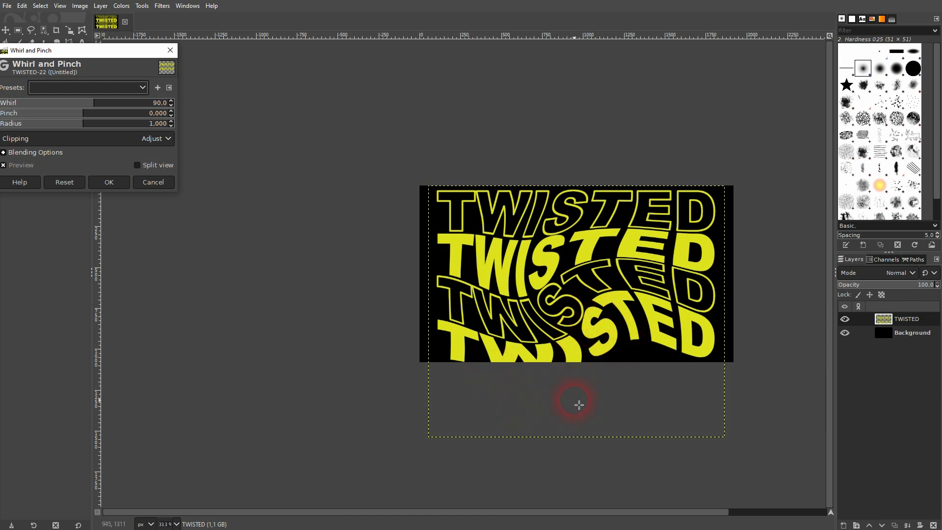
pyautogui.click(155, 182)
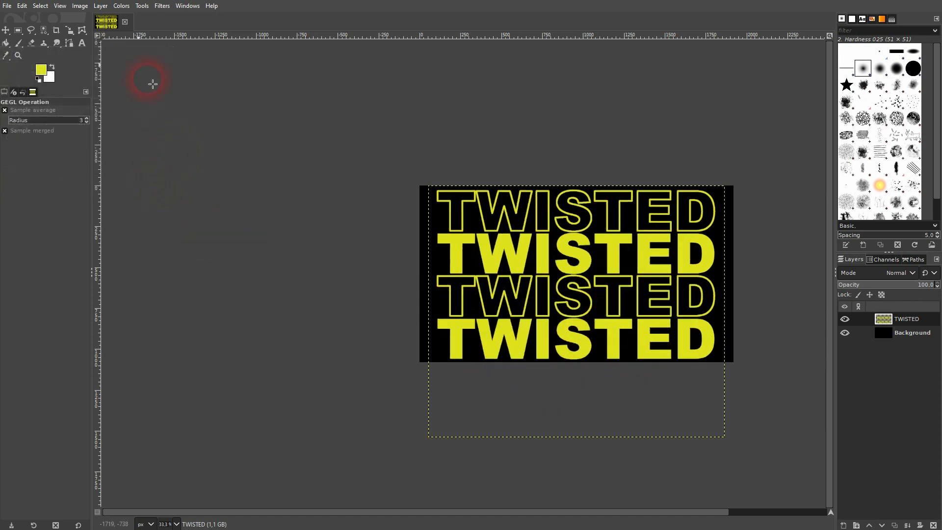
# Crop the TWISTED layer to its content again so its boundary fits the four rows of text.
pyautogui.click(121, 5)
pyautogui.click(123, 7)
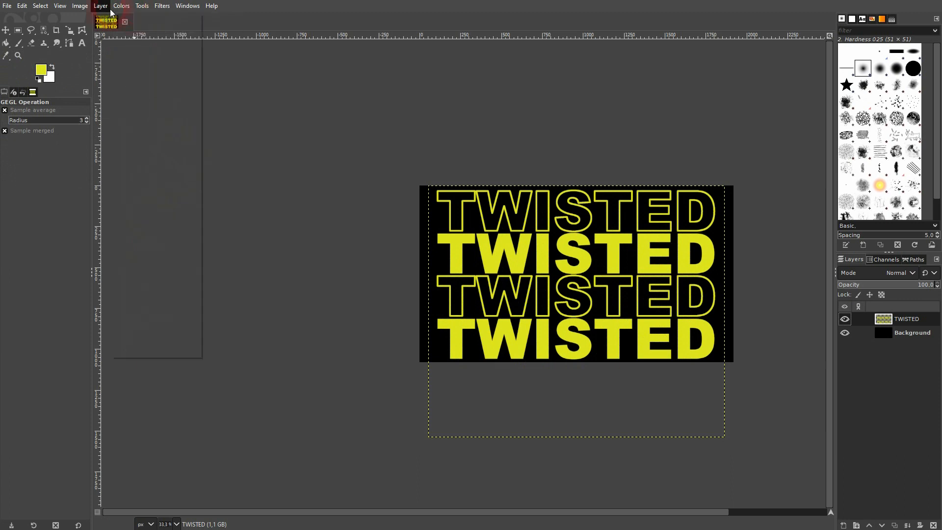
pyautogui.click(95, 7)
pyautogui.click(148, 208)
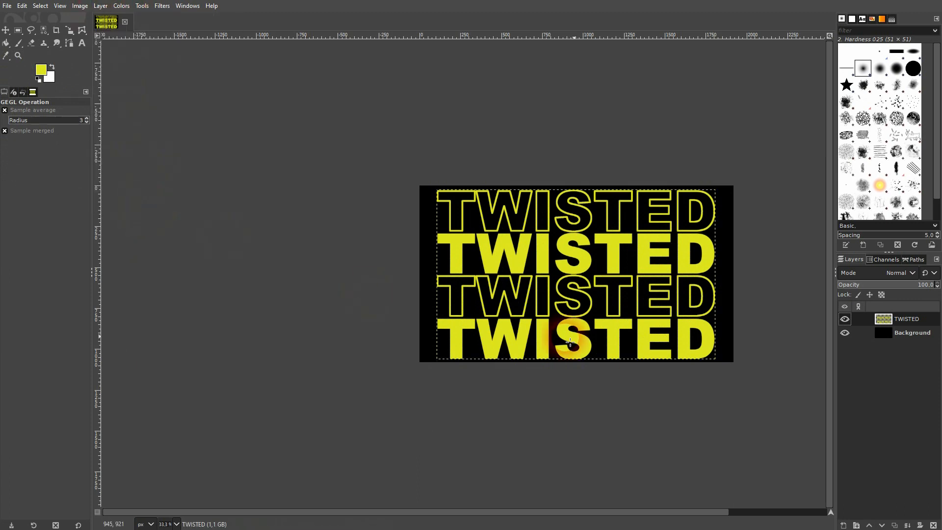
# Reopen the Whirl and Pinch filter on the cropped TWISTED layer with a whirl of 90.
pyautogui.click(165, 8)
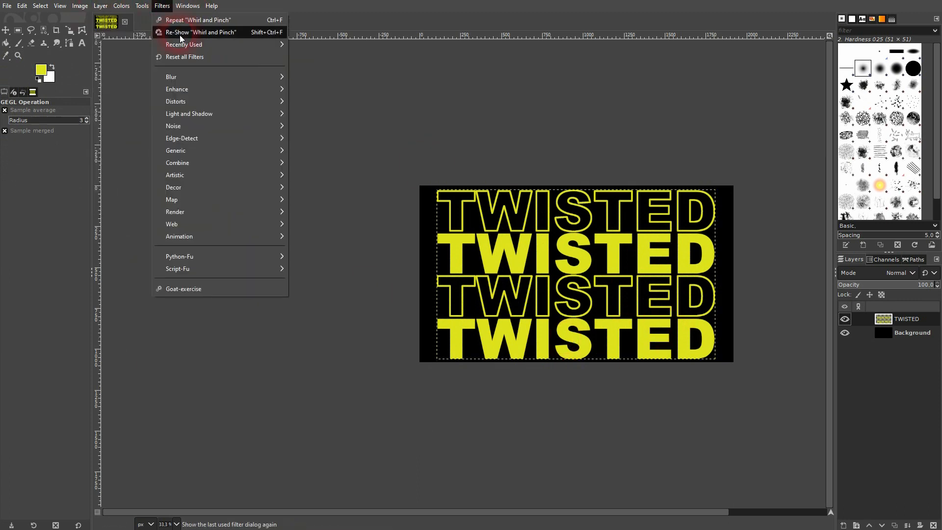
pyautogui.click(179, 35)
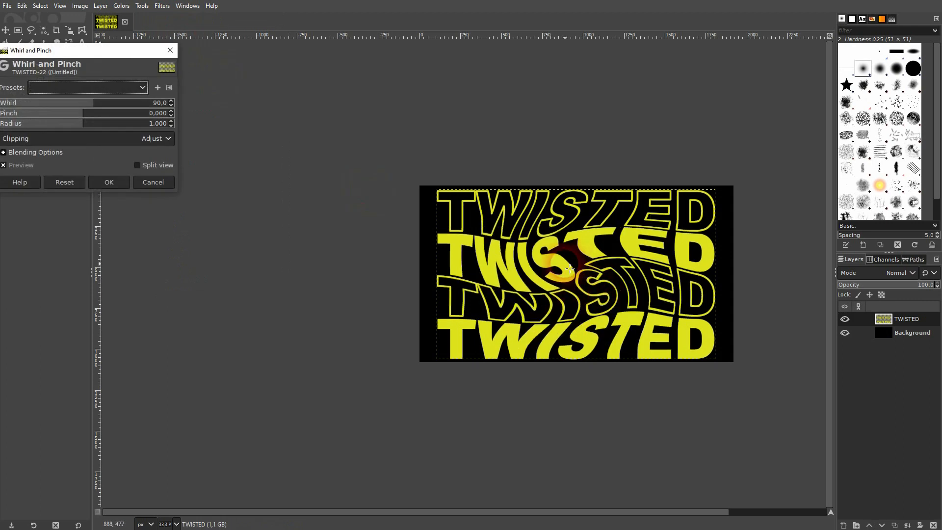
pyautogui.scroll(2, 620, 320)
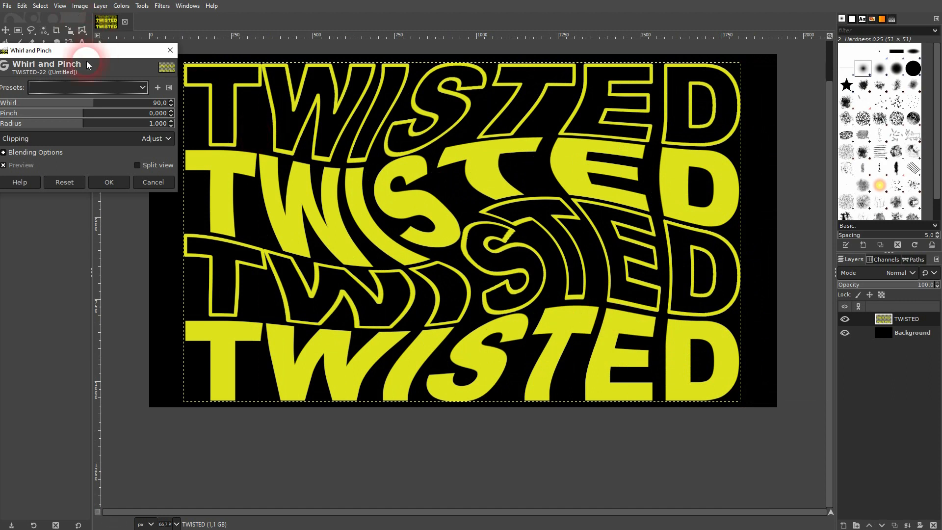
pyautogui.scroll(2, 385, 231)
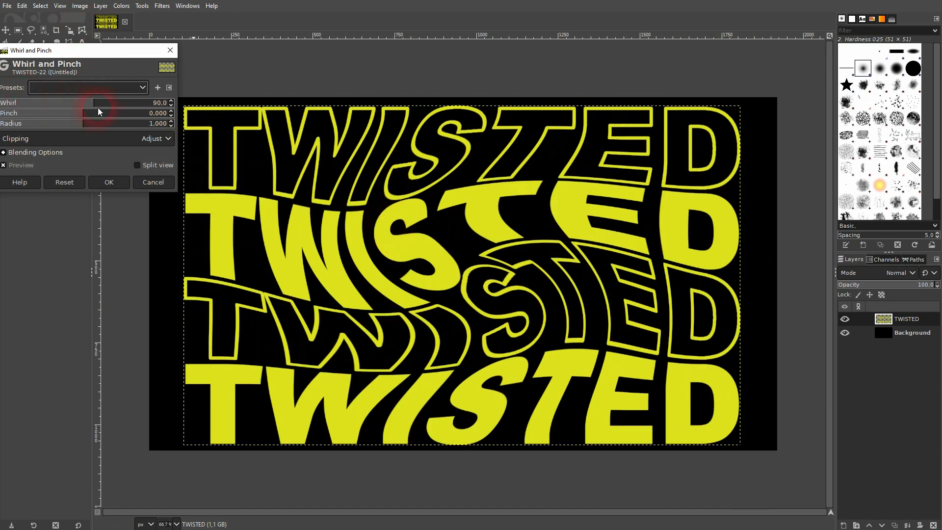
pyautogui.moveTo(69, 55); pyautogui.dragTo(87, 55)
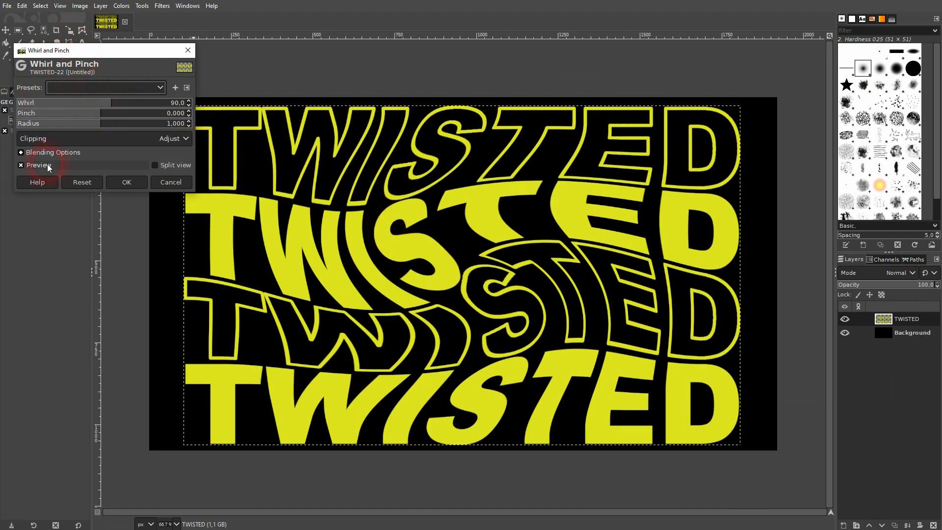
# Toggle the Whirl and Pinch preview to compare the text before and after, and try whirl values of 380.9 and 159.1.
pyautogui.click(41, 169)
pyautogui.click(42, 169)
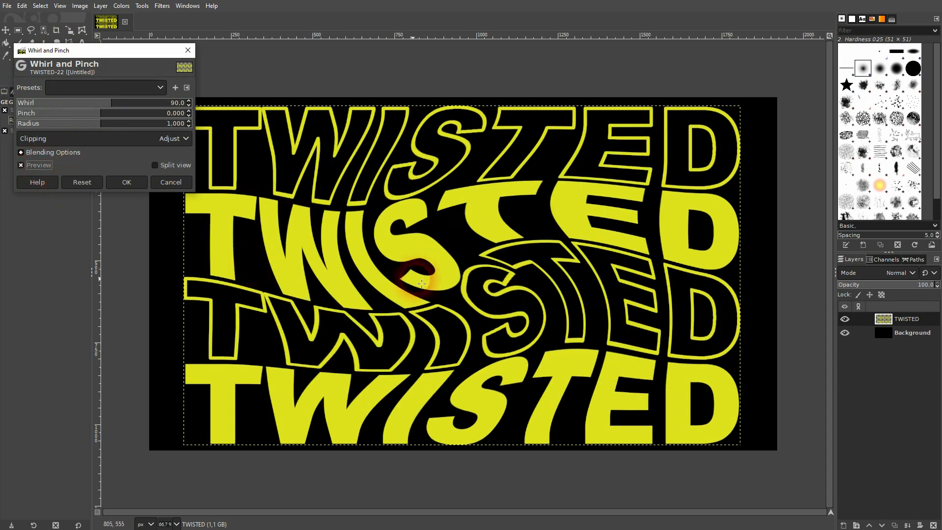
pyautogui.moveTo(118, 104); pyautogui.dragTo(379, 148)
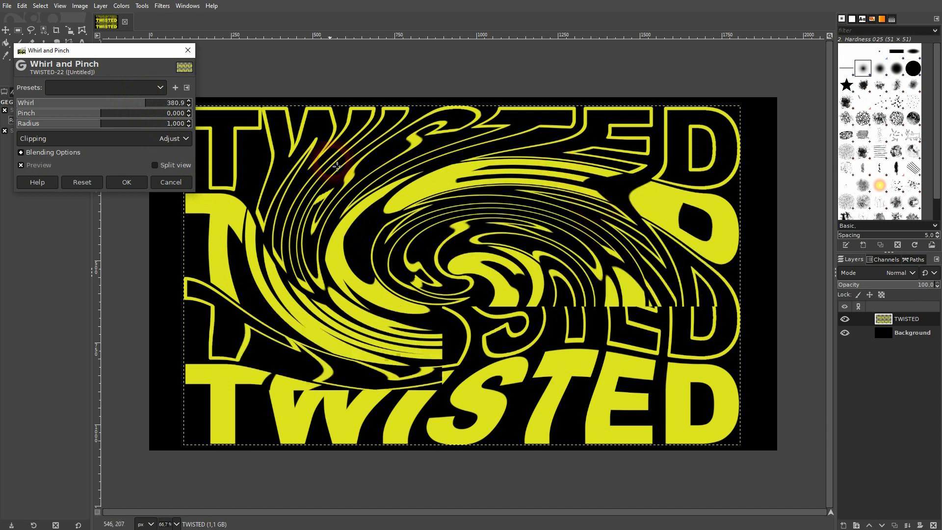
pyautogui.moveTo(144, 104); pyautogui.dragTo(122, 103)
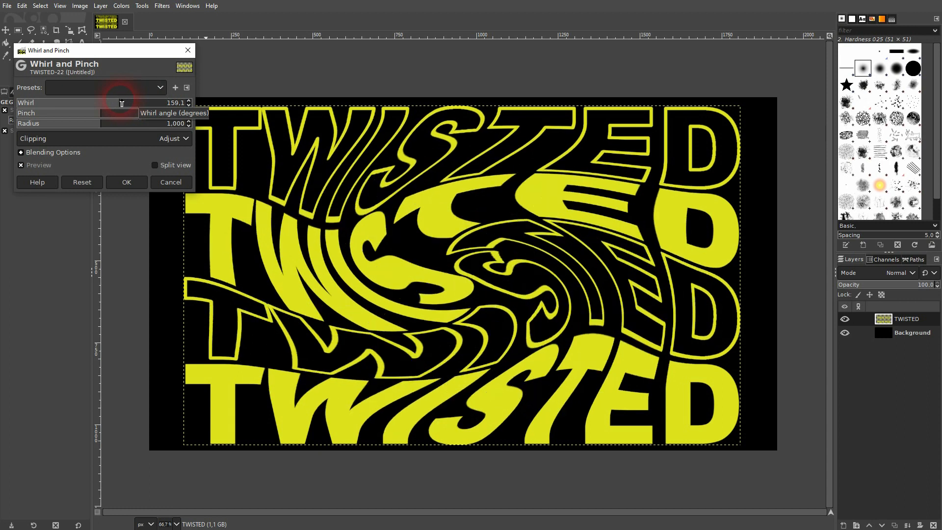
# Apply Whirl and Pinch to the TWISTED layer with whirl about -100.5, pinch about -0.081 and radius about 1.267.
pyautogui.moveTo(119, 103); pyautogui.dragTo(91, 103)
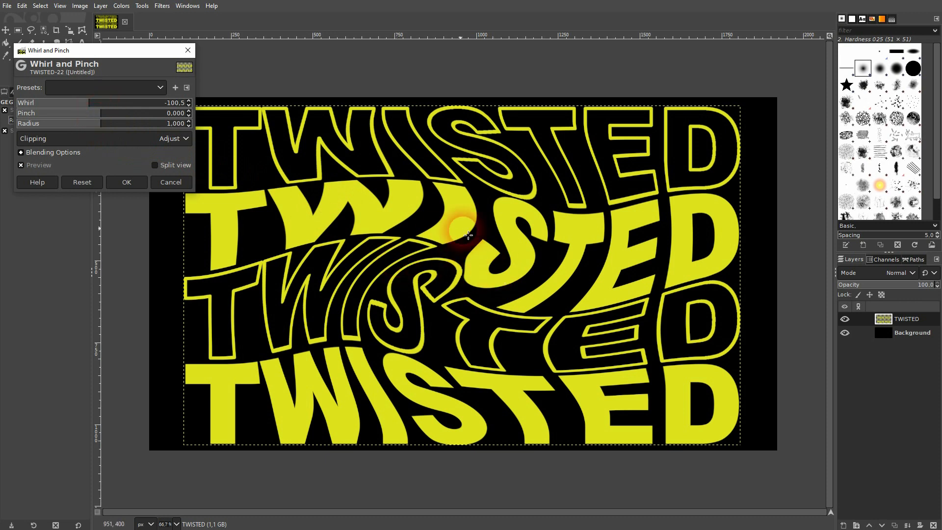
pyautogui.moveTo(158, 114); pyautogui.dragTo(76, 115)
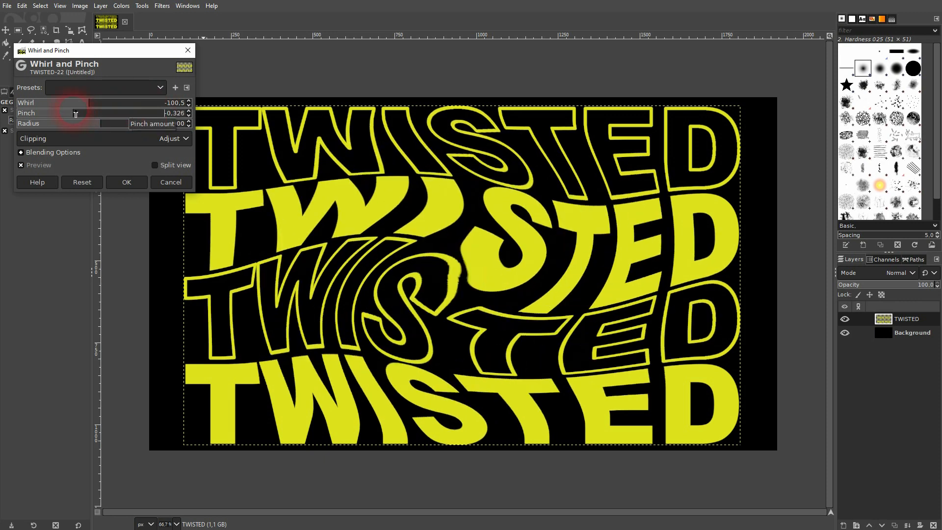
pyautogui.moveTo(79, 114); pyautogui.dragTo(125, 123)
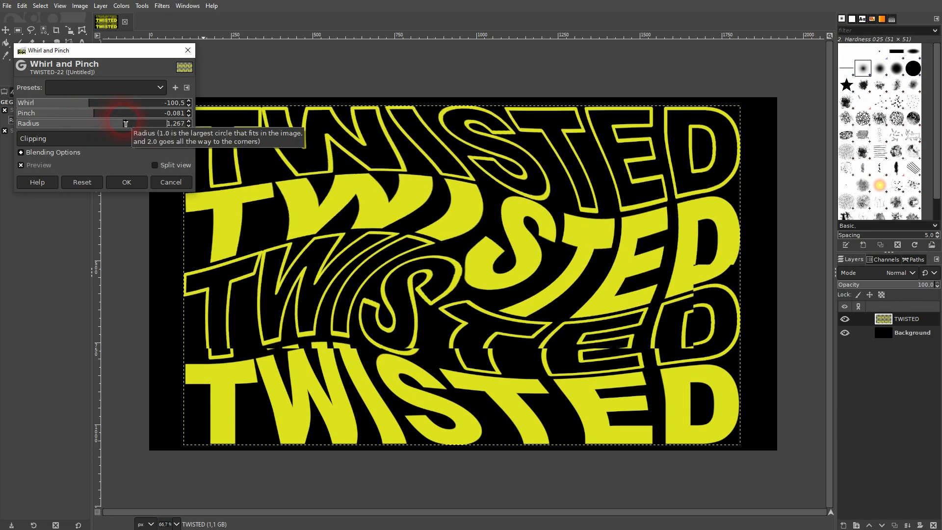
pyautogui.click(126, 182)
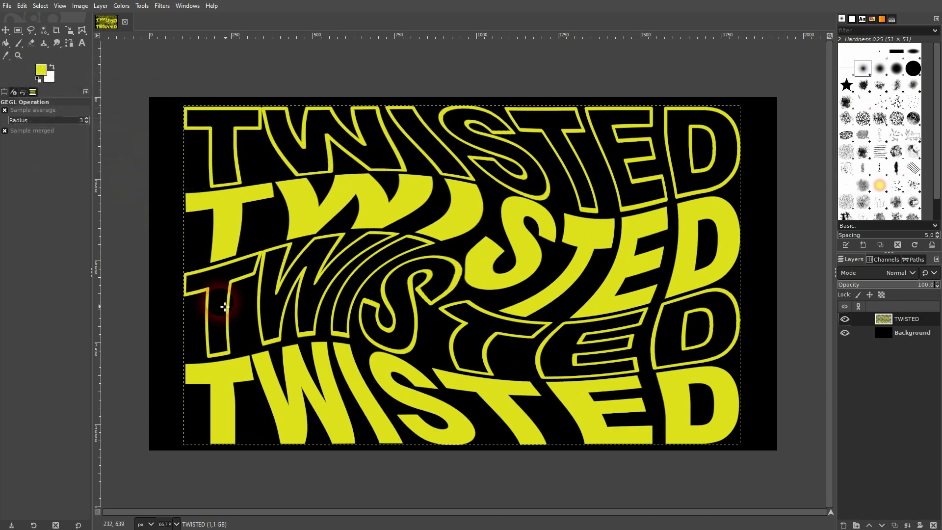
# Select the Background layer.
pyautogui.click(910, 334)
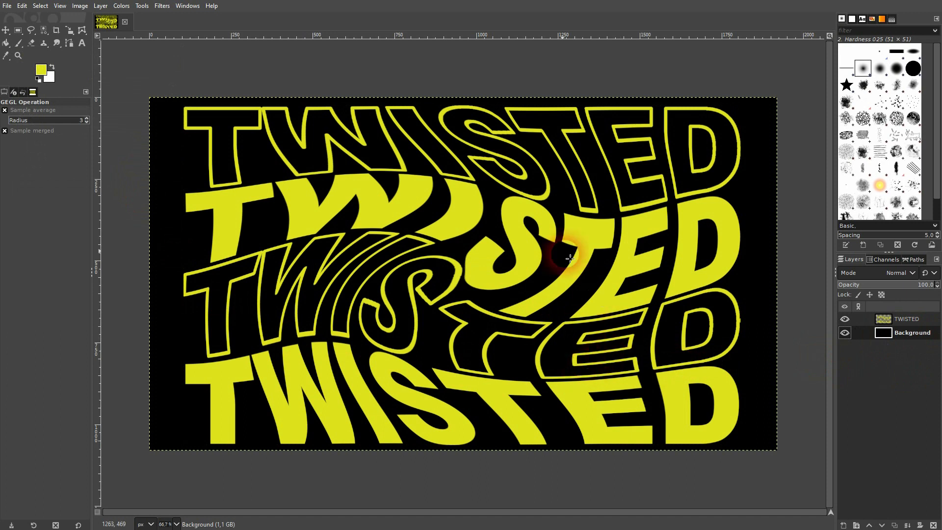